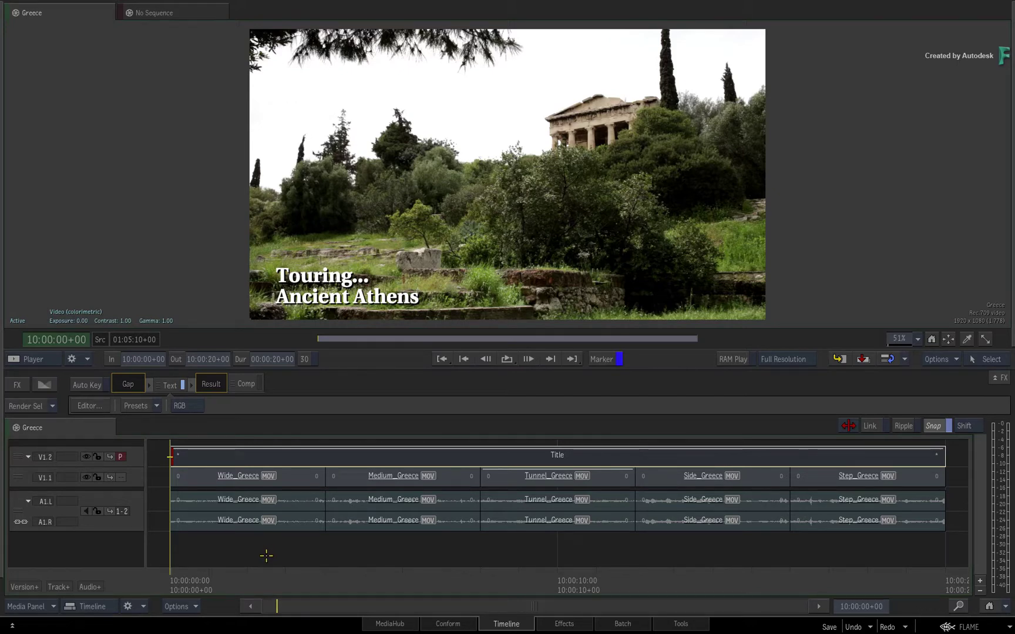
Scrub through the Greece sequence and zoom the timeline in around the cut after Medium_Greece.
left_click_drag(189, 580, 506, 540)
left_click_drag(501, 604, 416, 538)
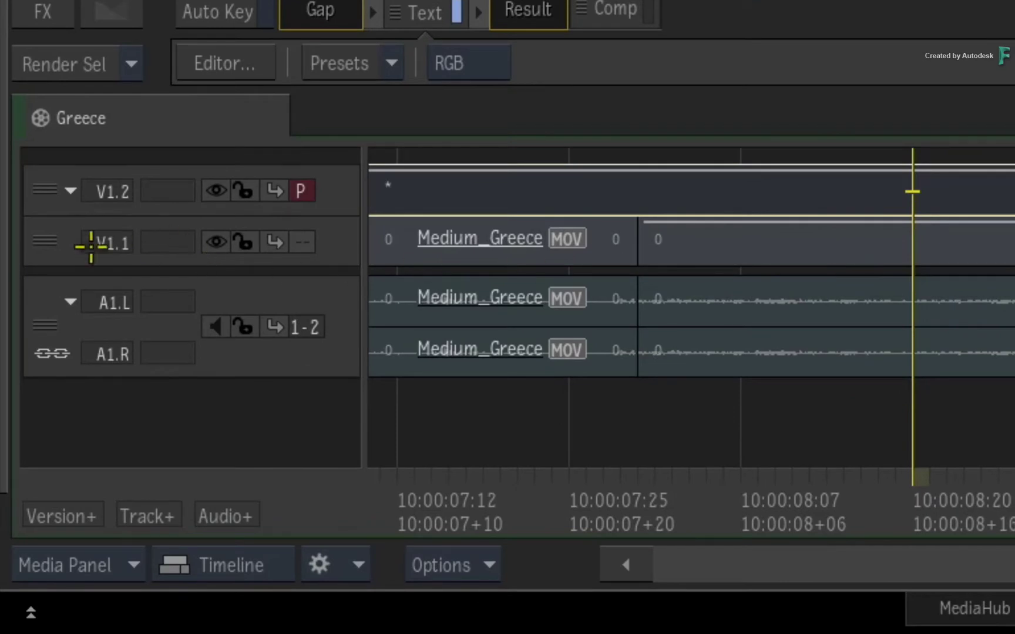
Select Medium_Greece, the V1.2 gap, then Tunnel_Greece to display its masked Image grade.
left_click(52, 242)
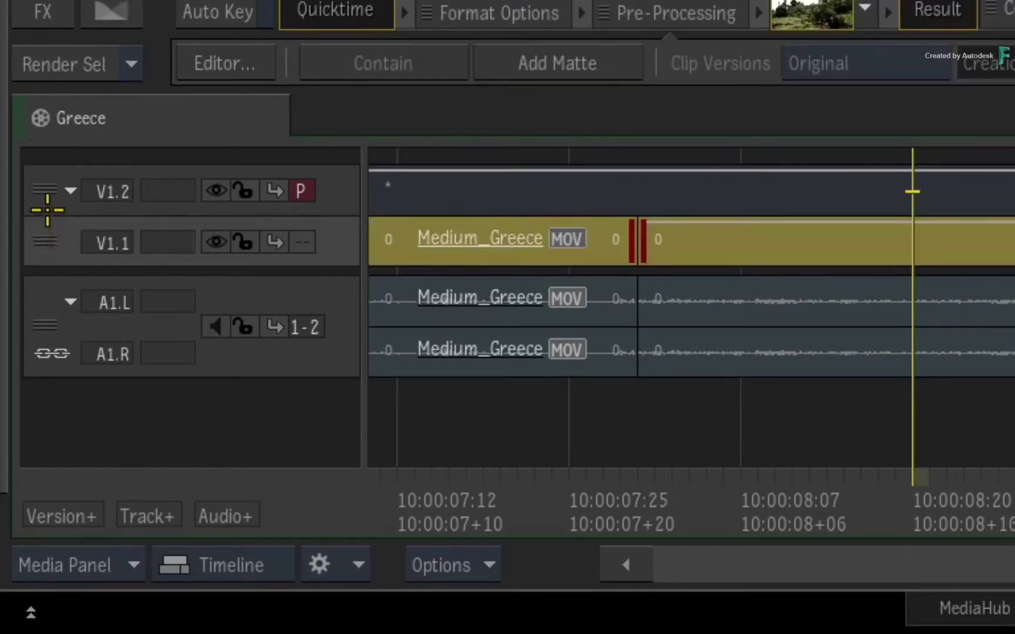
left_click(50, 186)
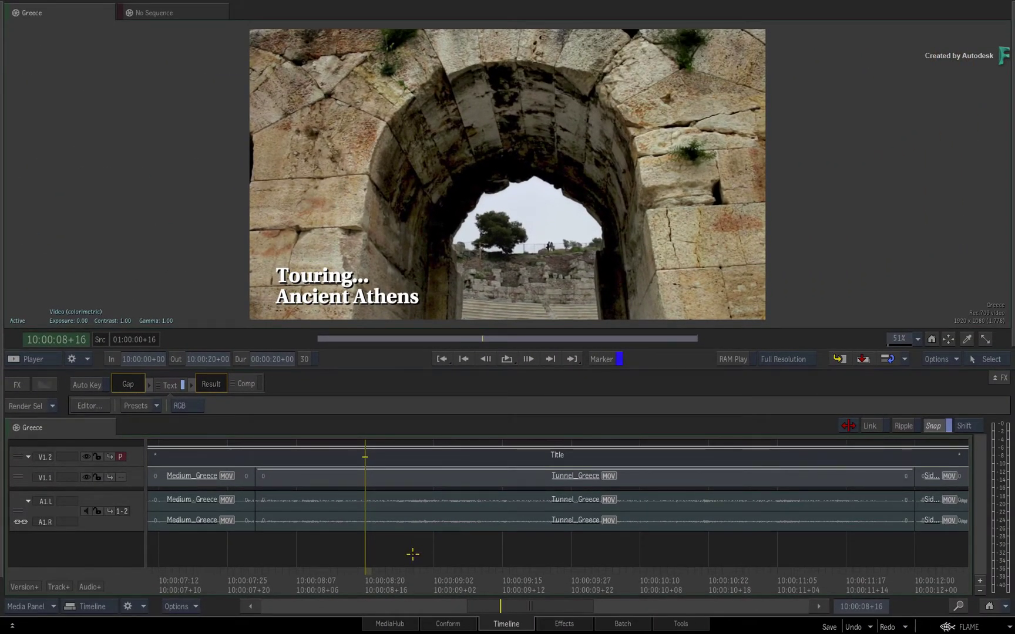
left_click(465, 477)
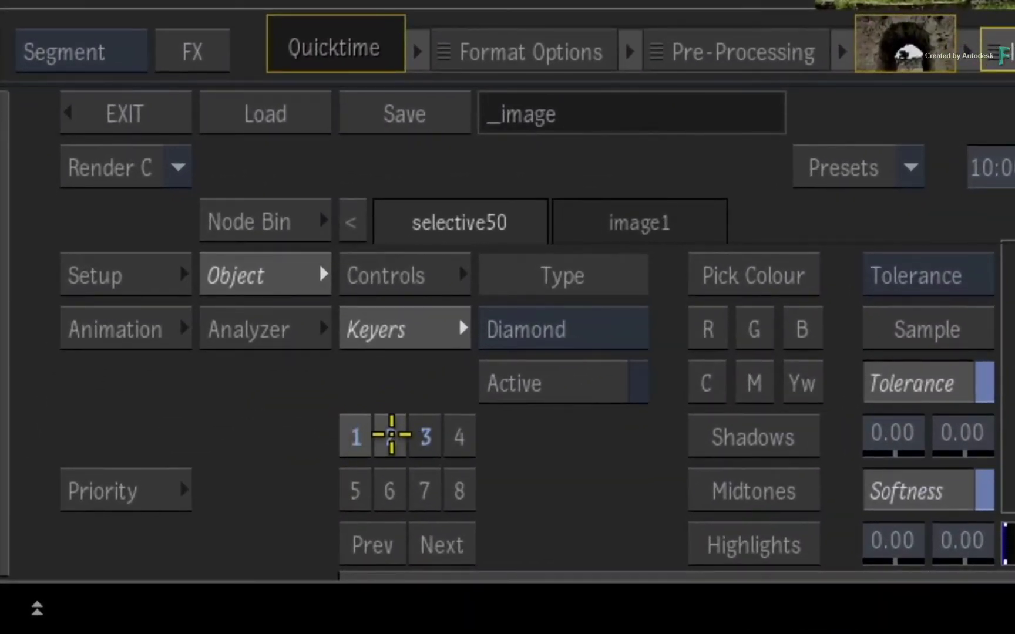
left_click(391, 436)
left_click(426, 436)
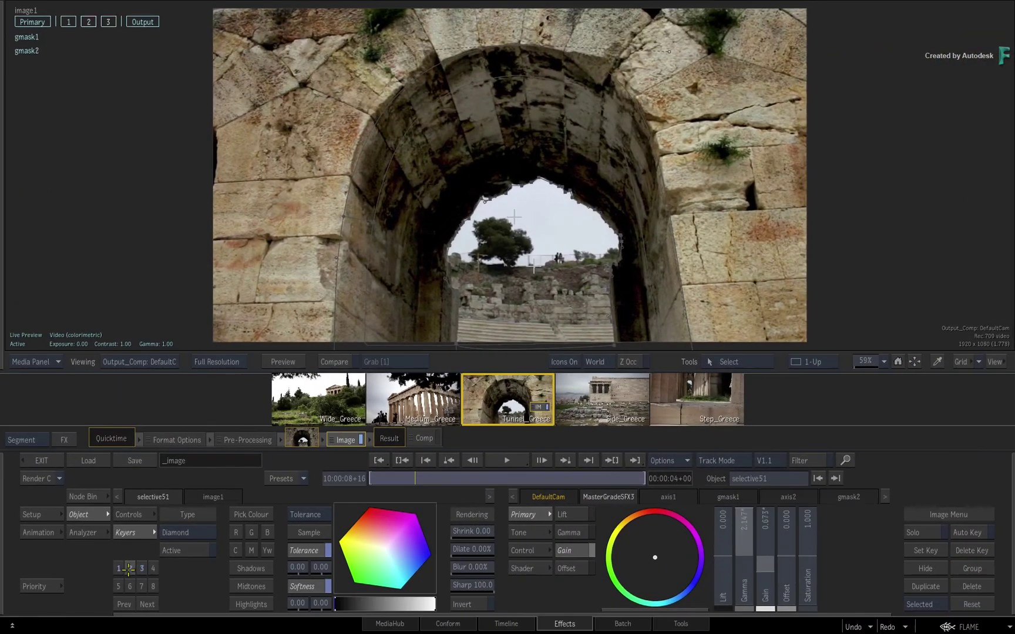
left_click(161, 544)
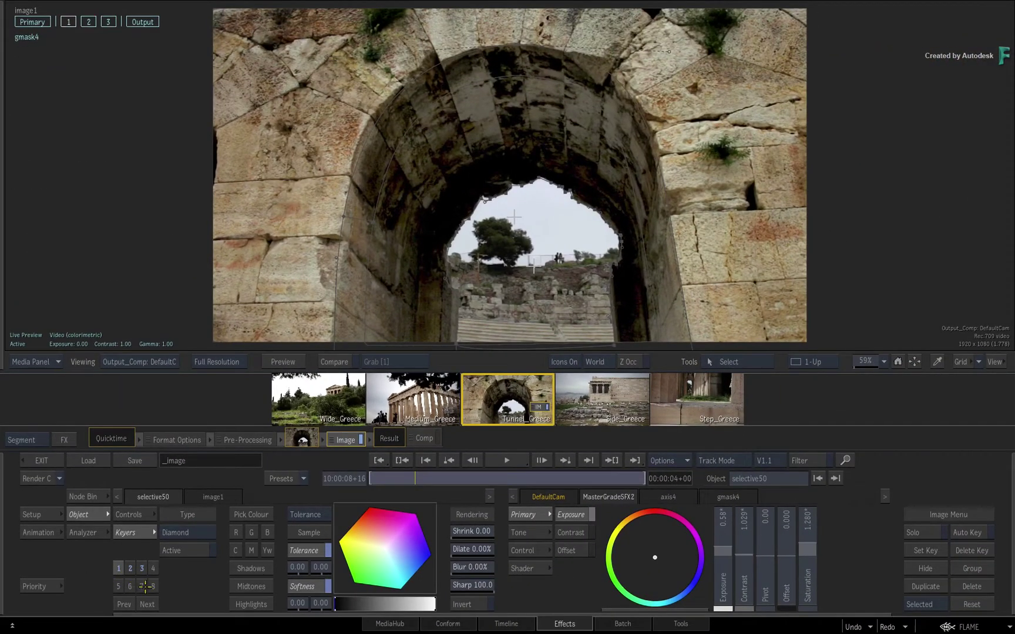
key("F1")
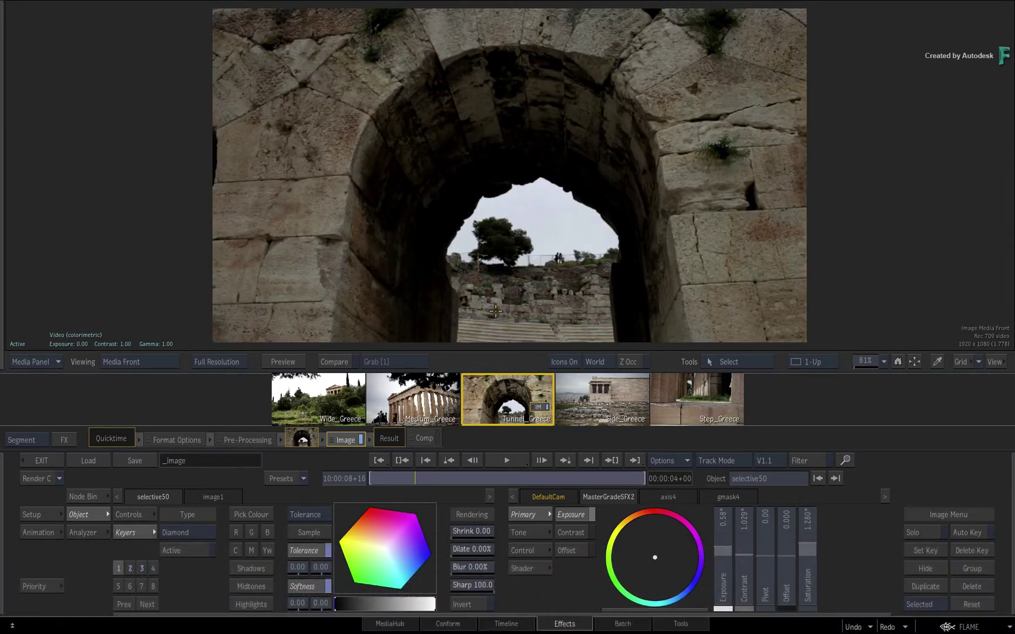
key("F4")
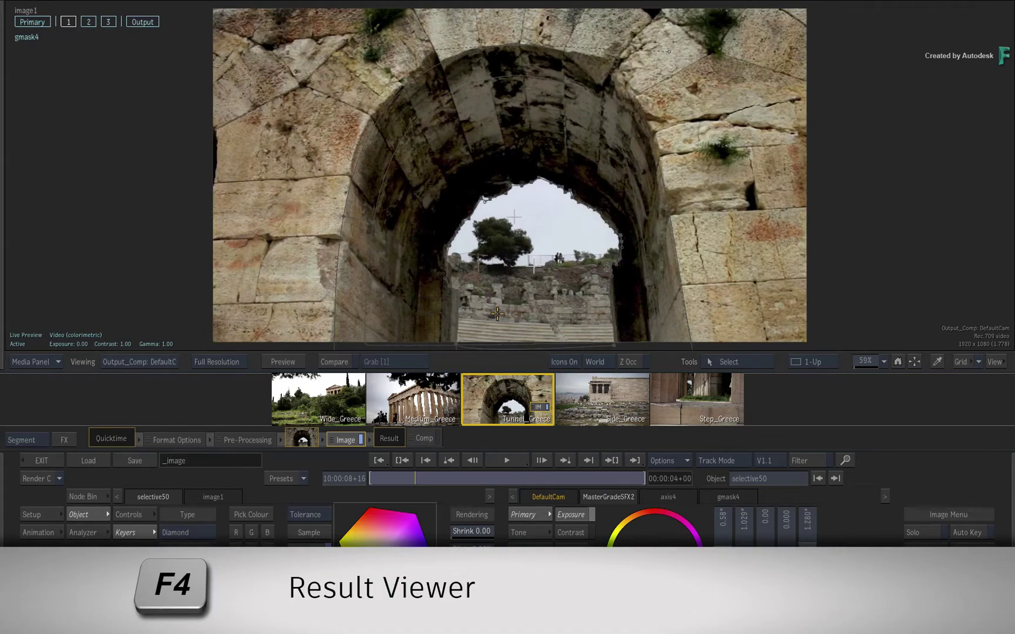
key("F4")
key("F4")
key("F4")
key("F4")
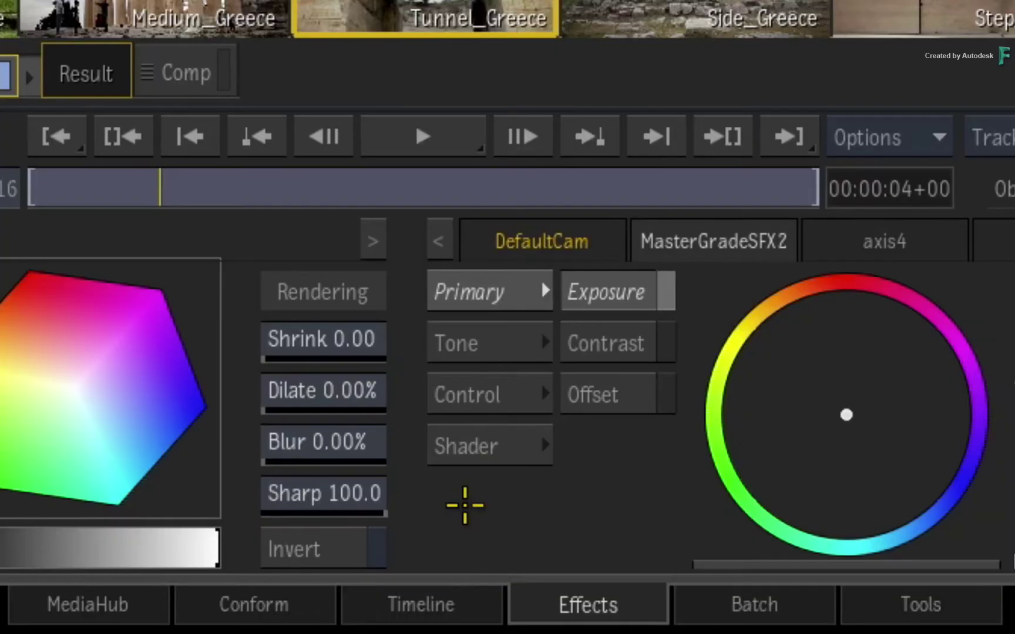
Switch back to the Greece sequence timeline view.
left_click(452, 605)
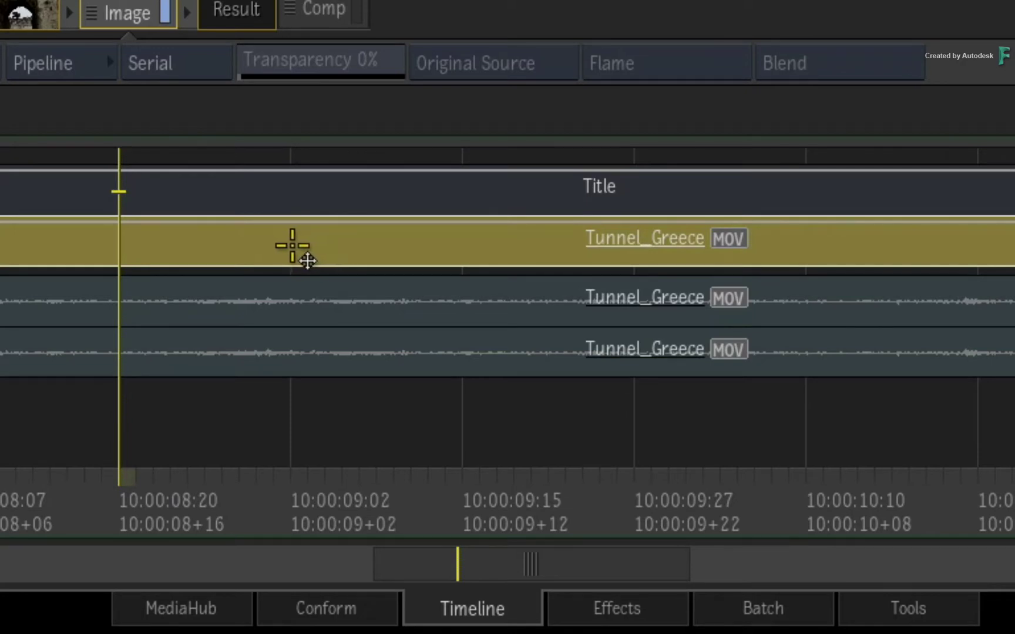
Convert the Tunnel_Greece segment on V1.1 into a connected segment.
right_click(292, 245)
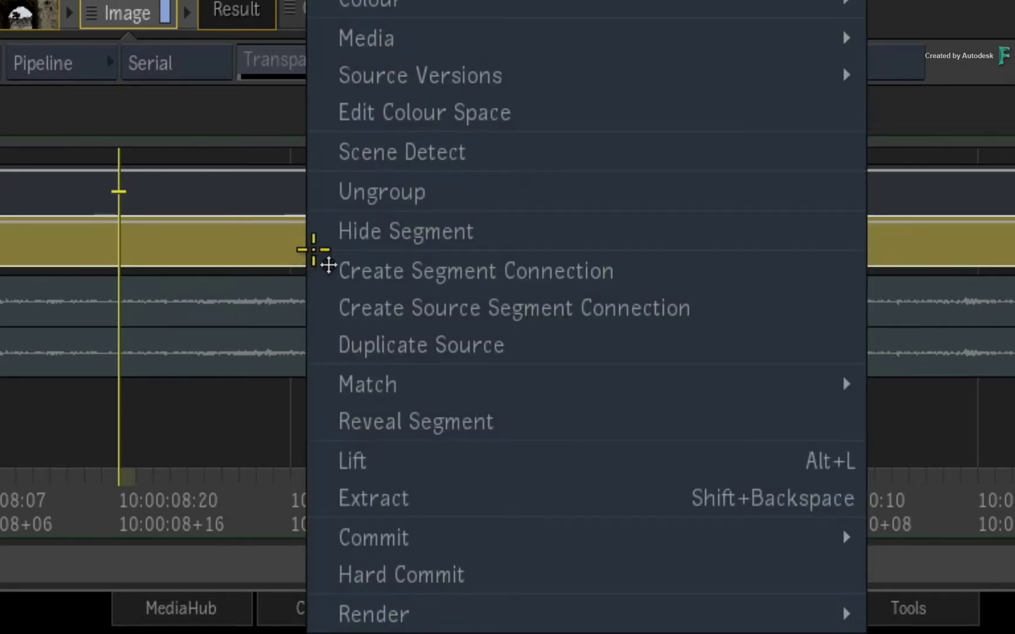
left_click(328, 269)
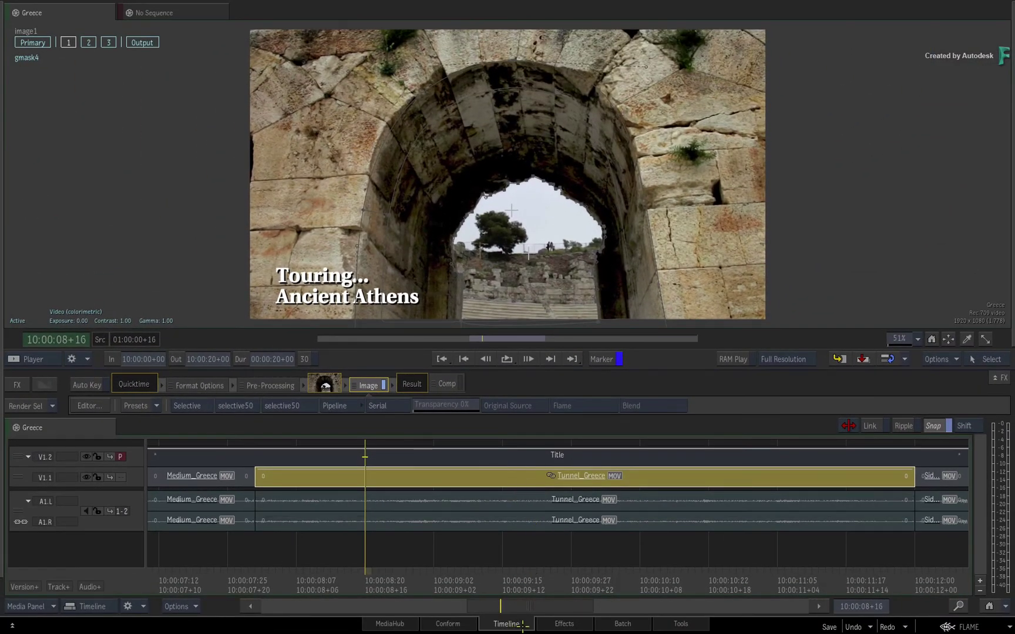
At Tunnel_Greece's first frame, start Duplicate Connected Segment from its Image effect.
left_click(545, 622)
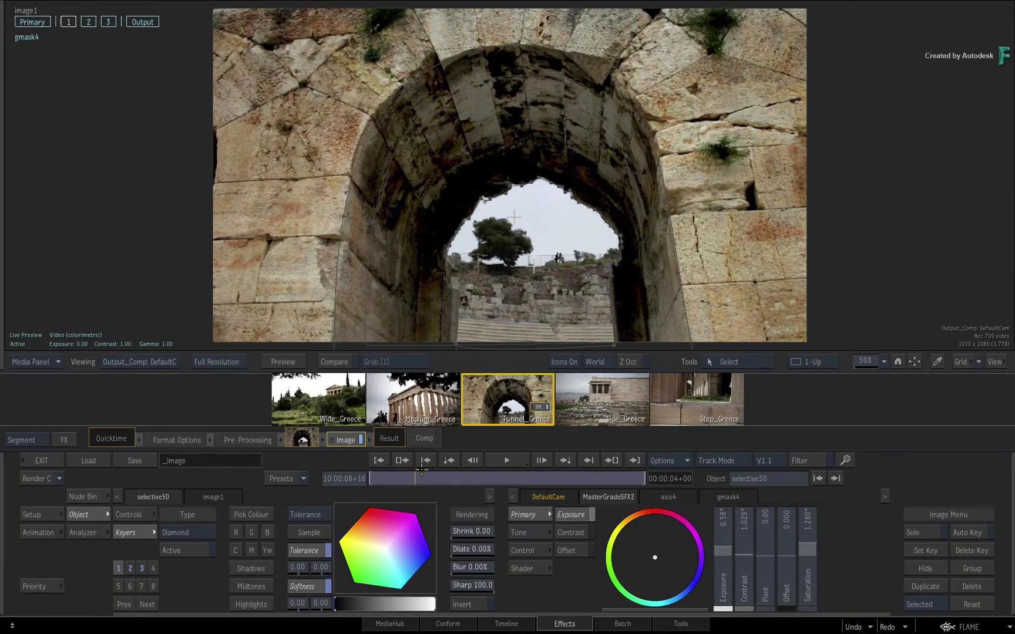
left_click_drag(398, 473, 355, 465)
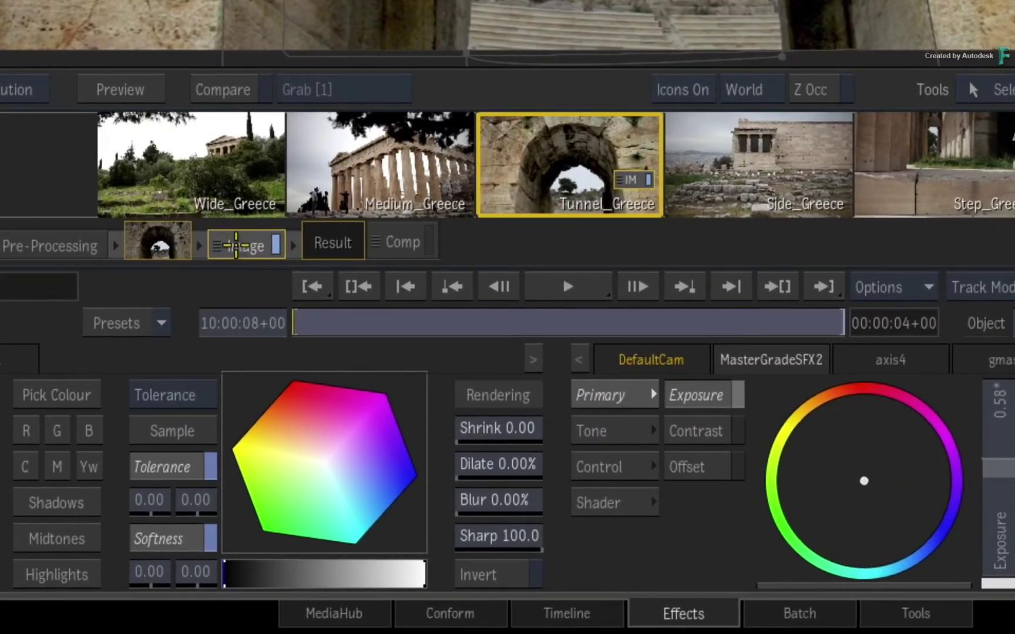
right_click(242, 247)
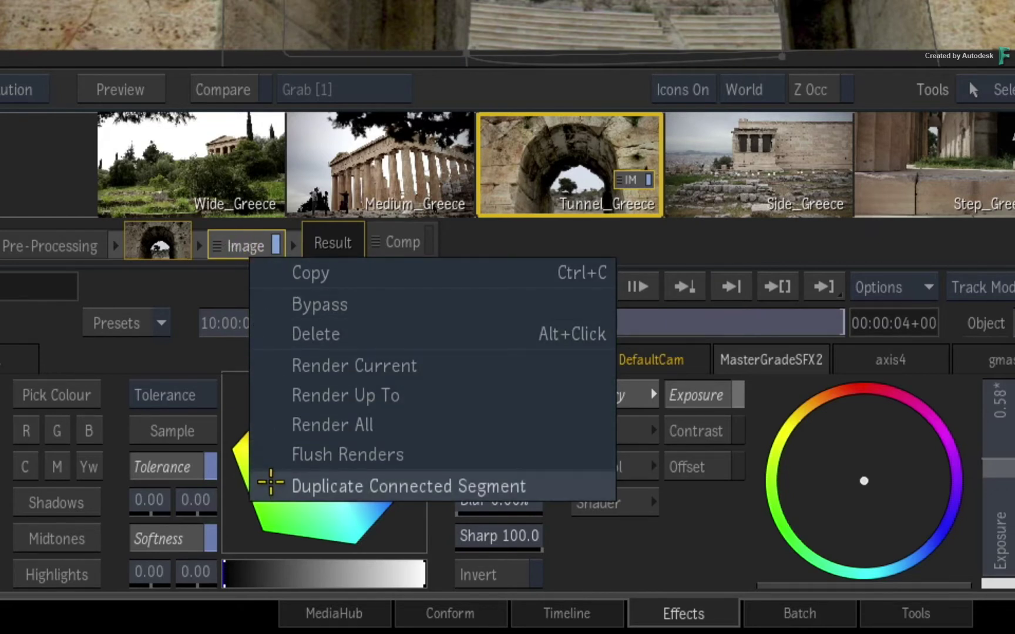
left_click(270, 484)
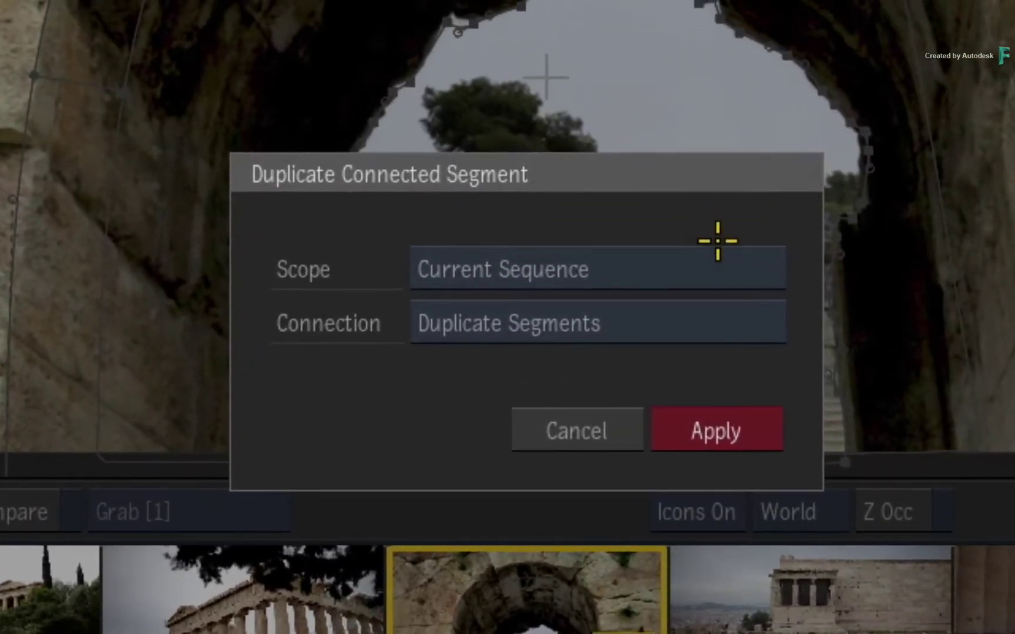
Apply with Scope Current Sequence and Connection Duplicate Segments, creating Tunnel_Greece_copy on V1.2.
left_click(736, 266)
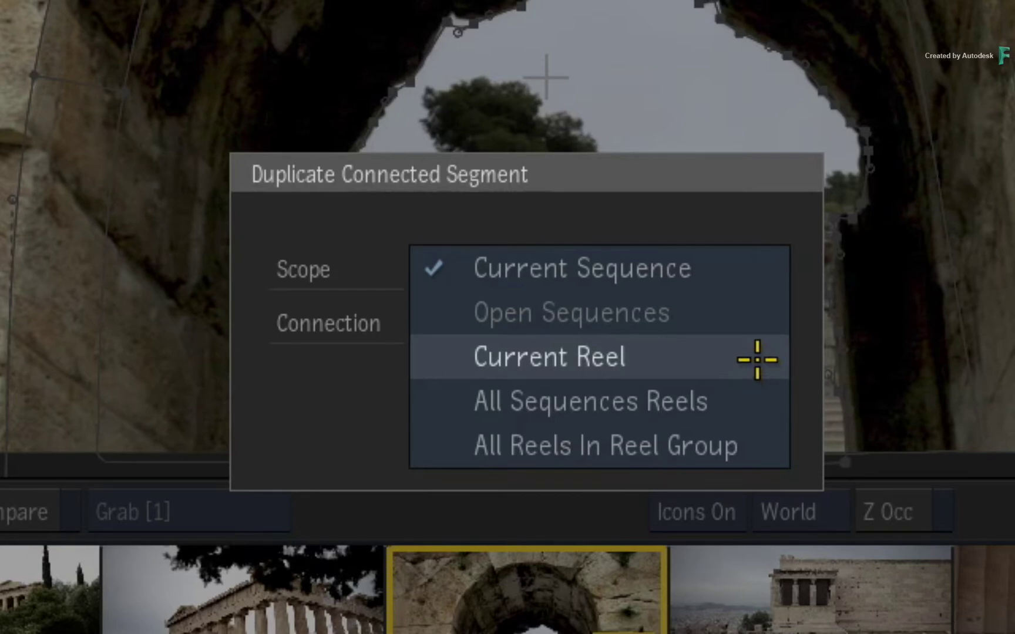
left_click(746, 256)
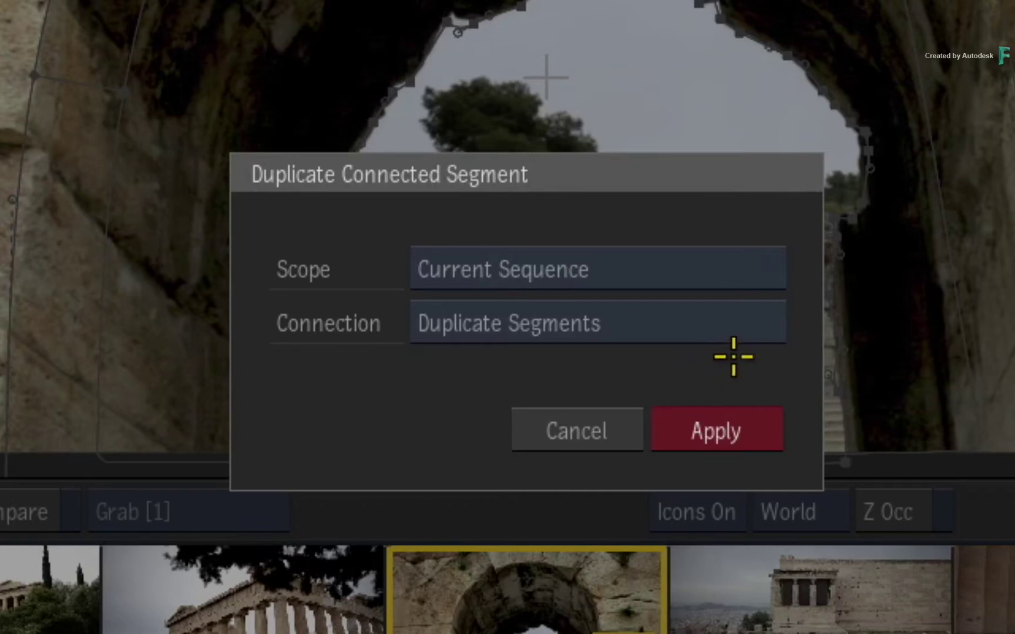
left_click(700, 315)
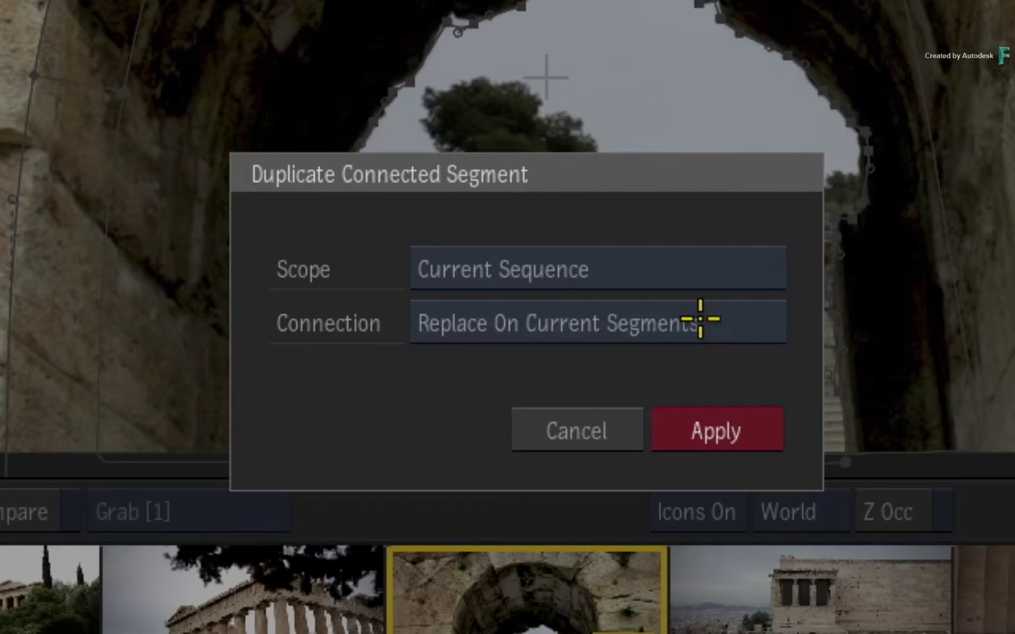
left_click(733, 320)
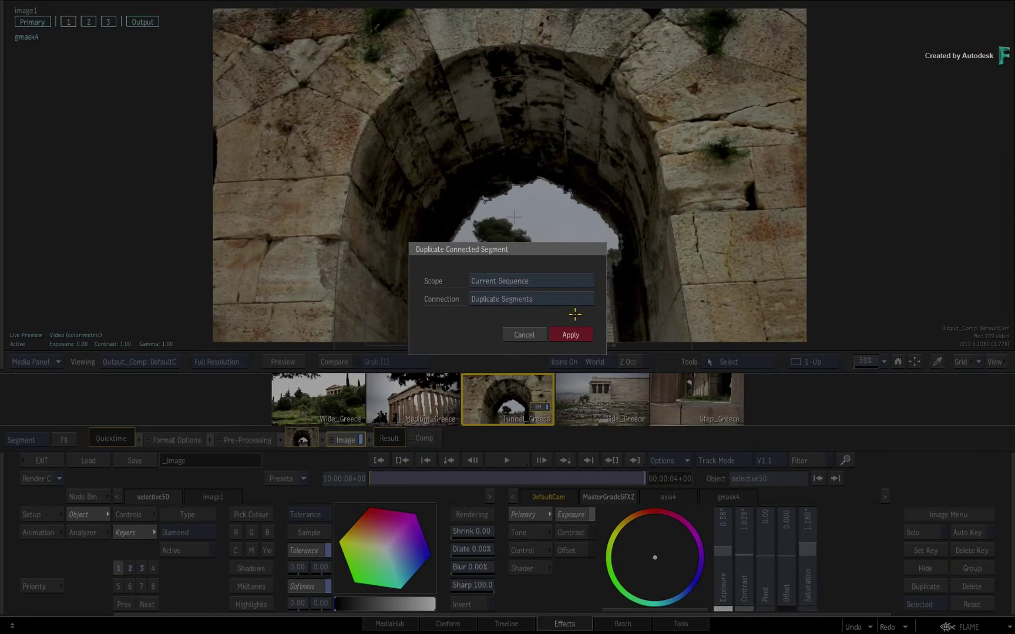
left_click(570, 334)
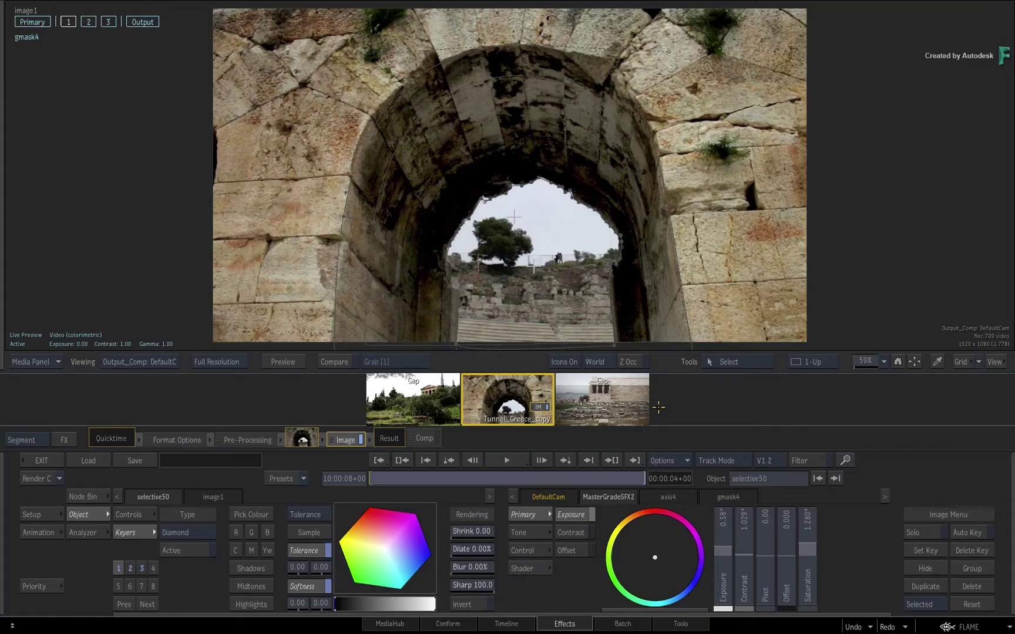
Select Tunnel_Greece_copy on V1.2 and load its selective50 Image grade in the Effects editor.
left_click(528, 623)
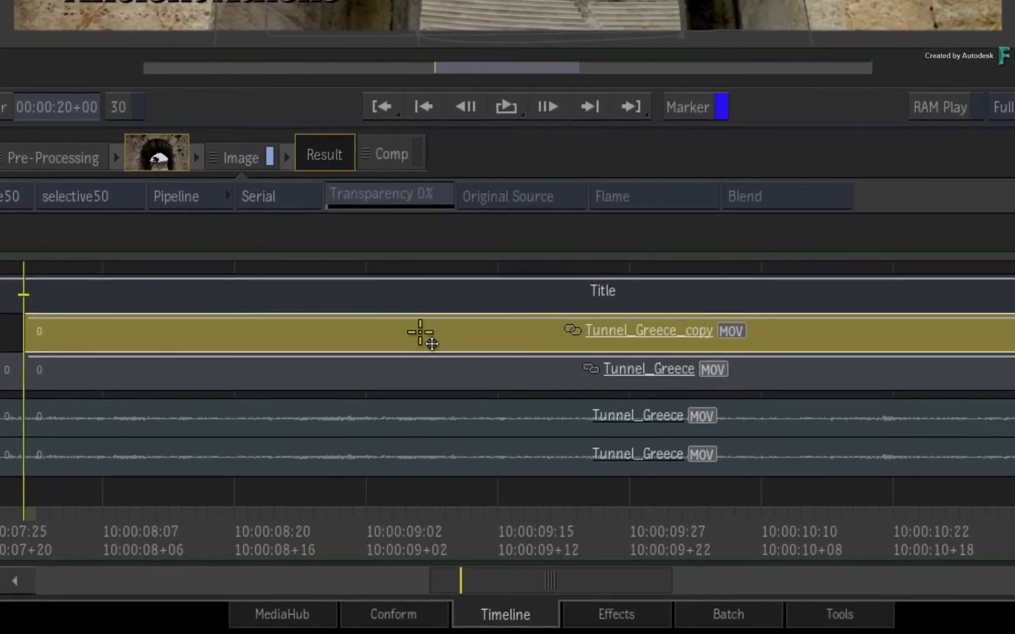
left_click(421, 372)
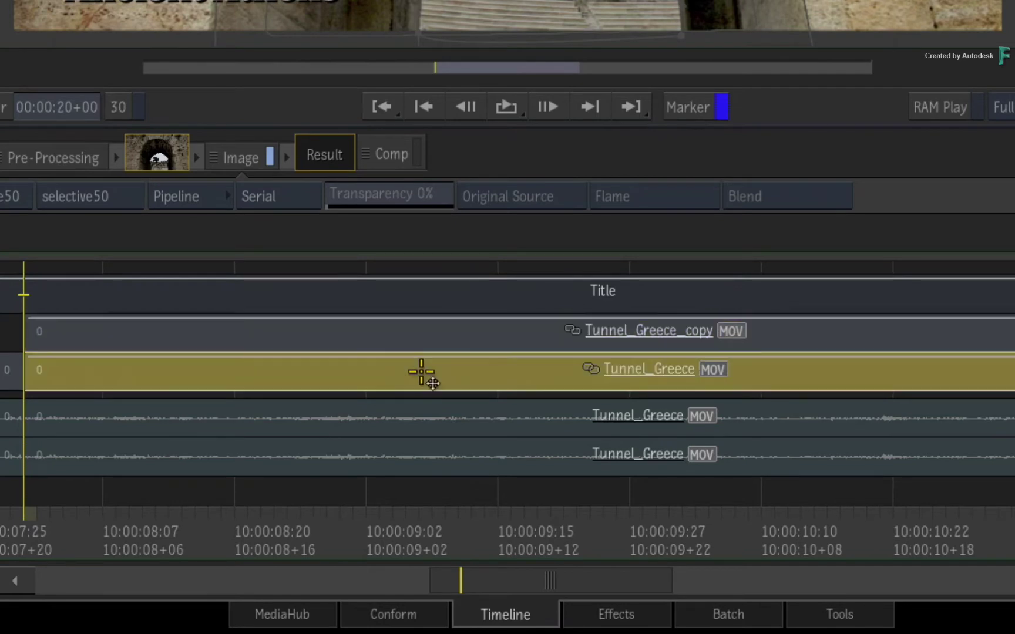
left_click(431, 330)
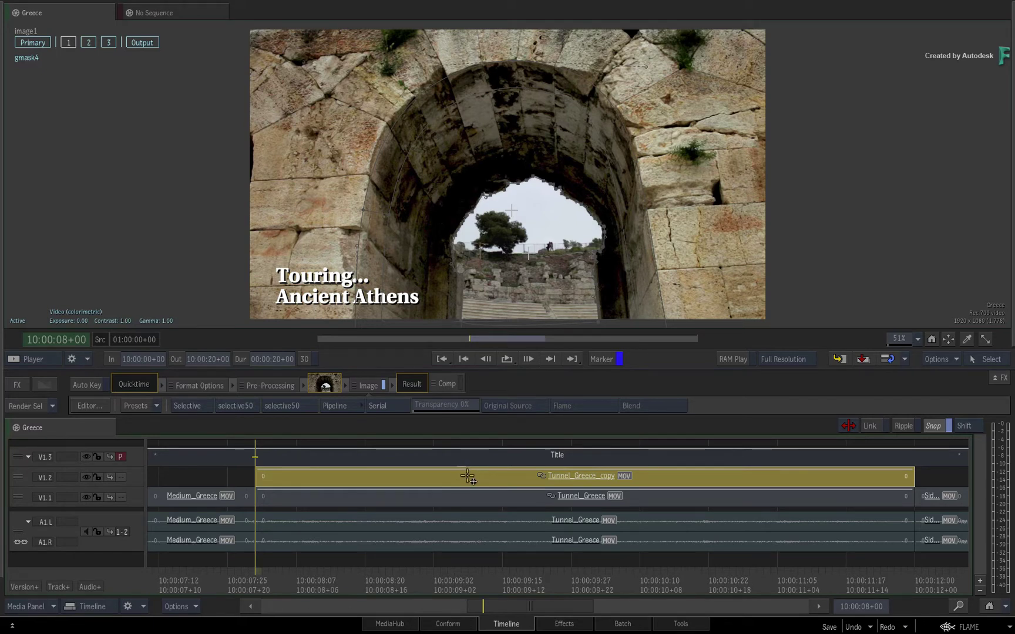
left_click(485, 455)
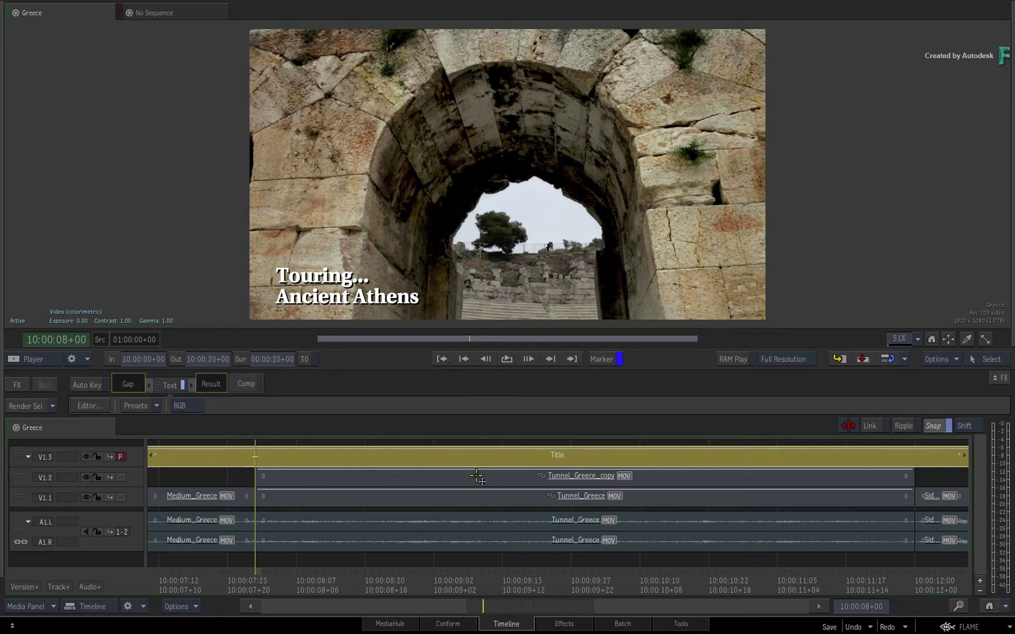
left_click(475, 477)
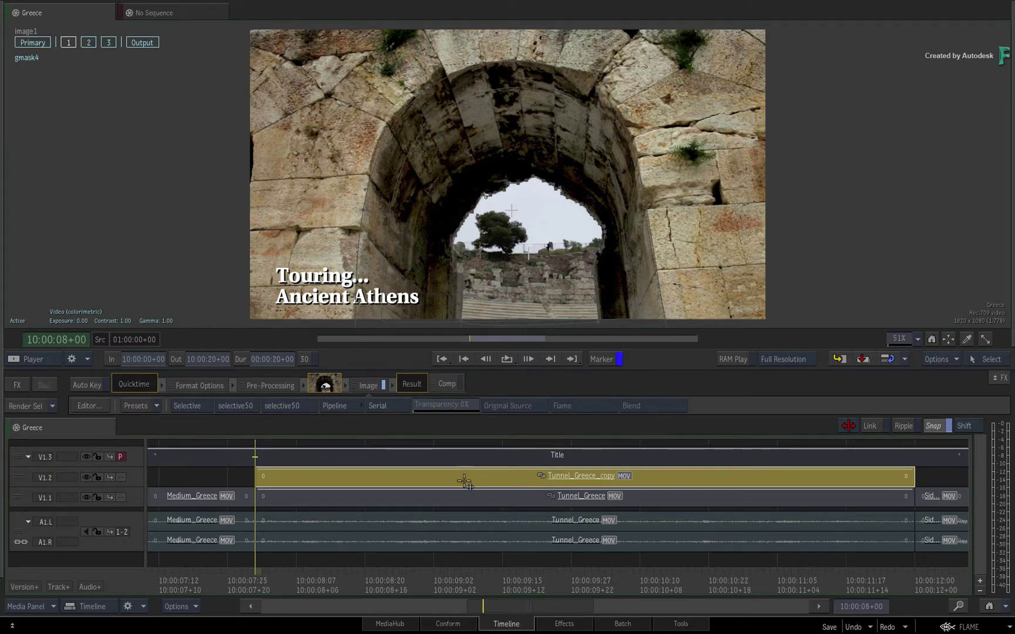
left_click(544, 624)
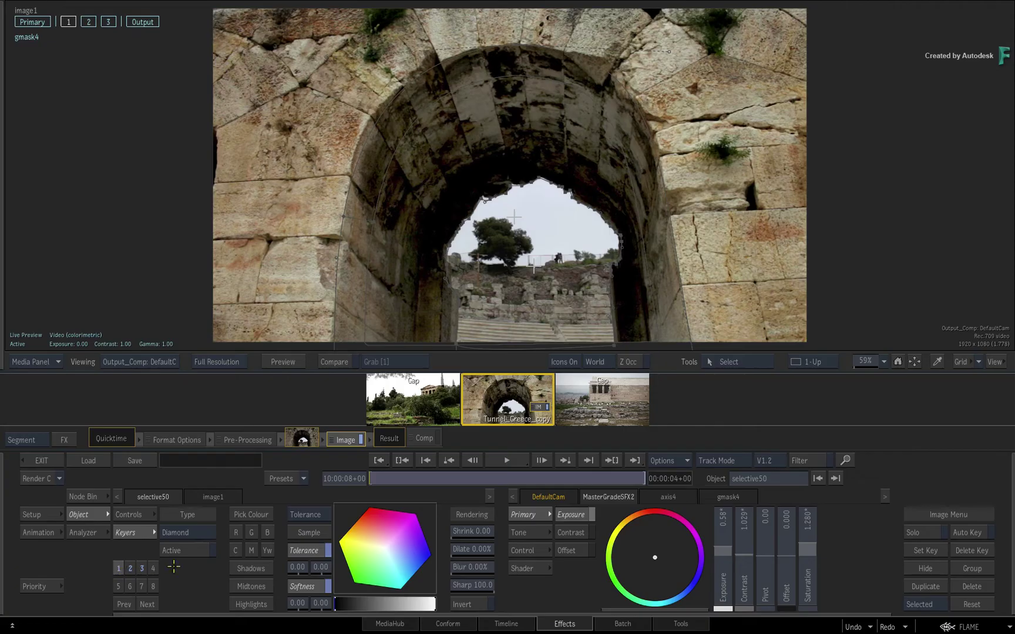
Lower saturation on grade layers 1 and 3, and drop layer 2's gamma to 1.028.
left_click_drag(794, 569, 748, 567)
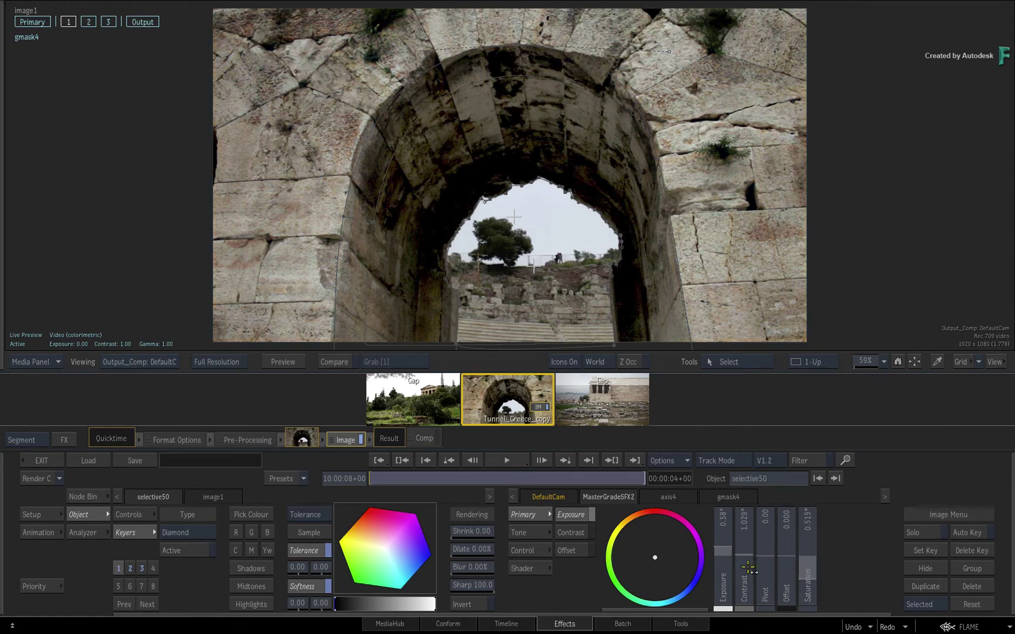
left_click(141, 567)
left_click_drag(816, 578, 648, 603)
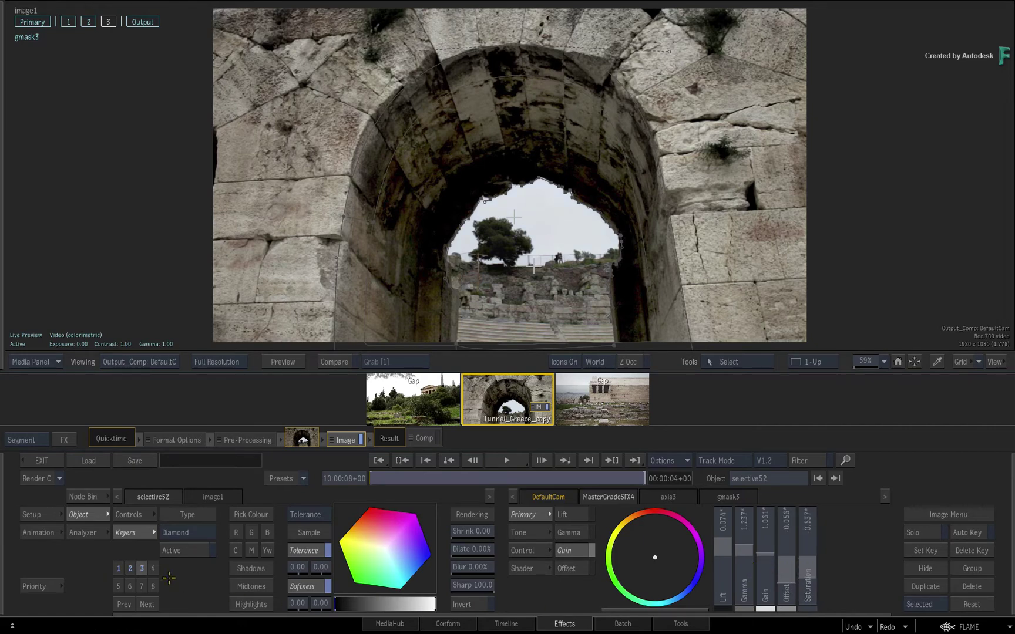
left_click(130, 568)
left_click_drag(748, 567, 592, 543)
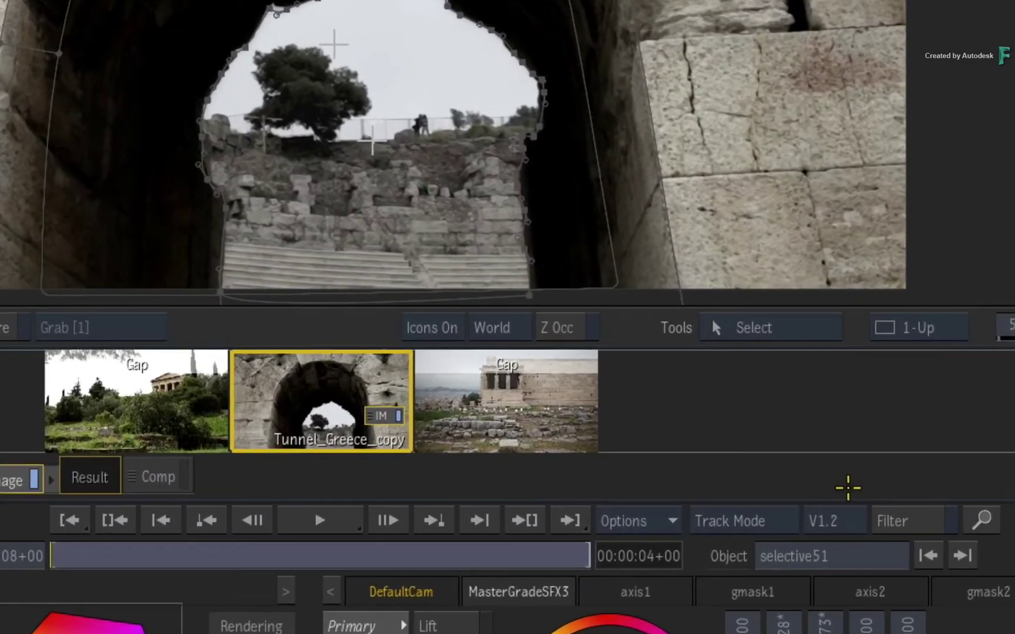
left_click(763, 460)
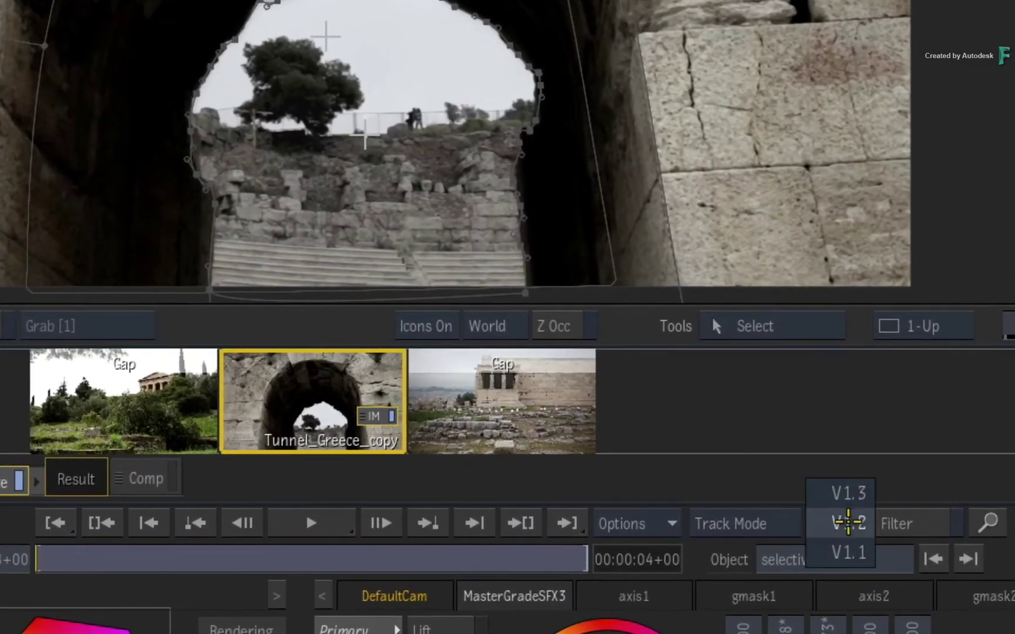
left_click(816, 554)
left_click(828, 523)
left_click(828, 492)
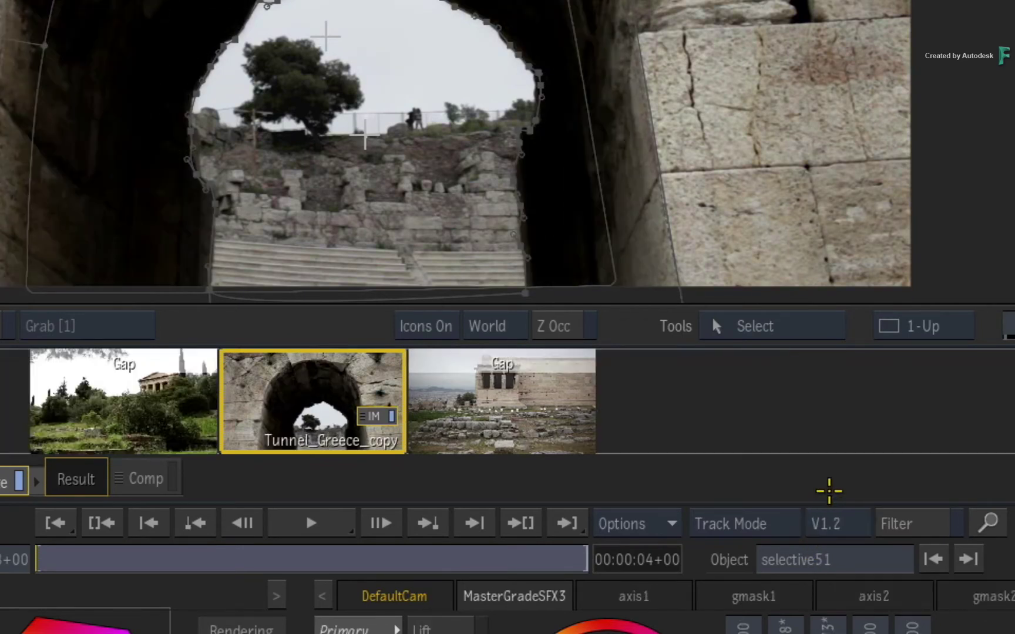
key("Page_Down")
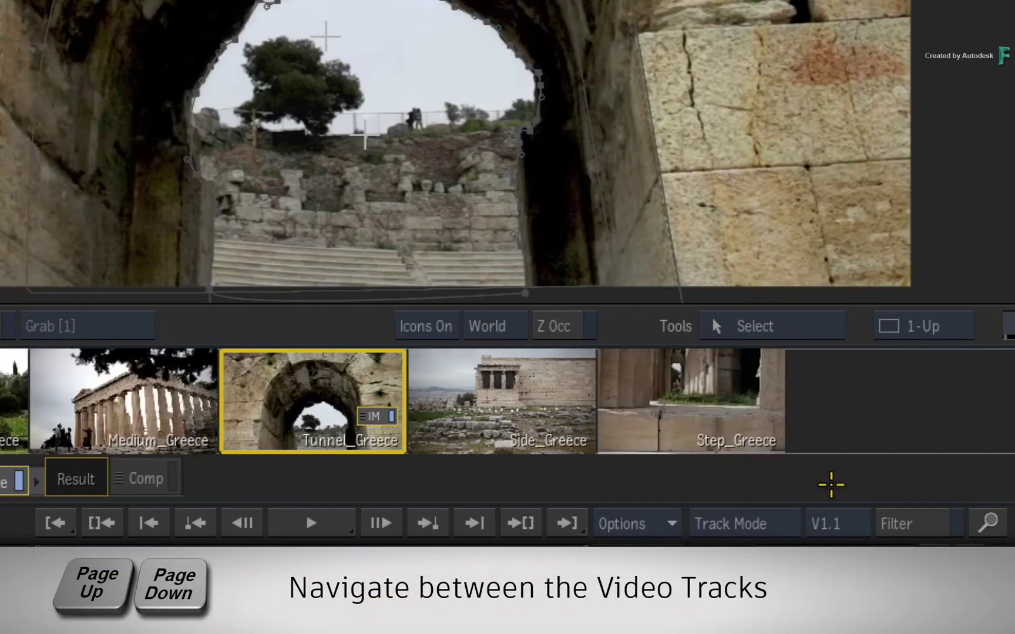
key("Page_Up")
key("Page_Down")
key("Page_Up")
key("Page_Down")
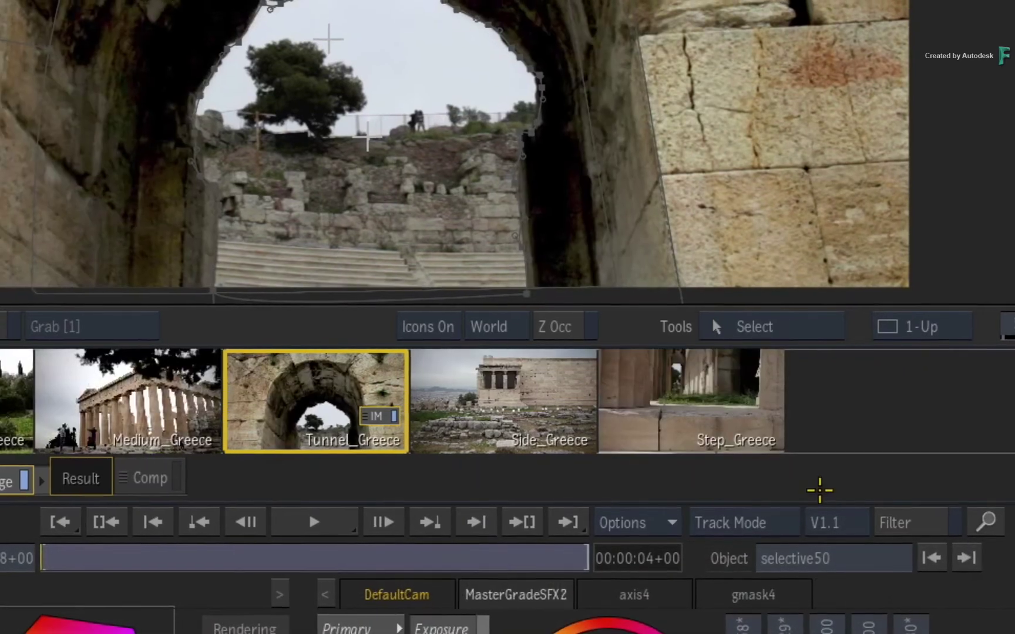
key("Page_Up")
key("Page_Down")
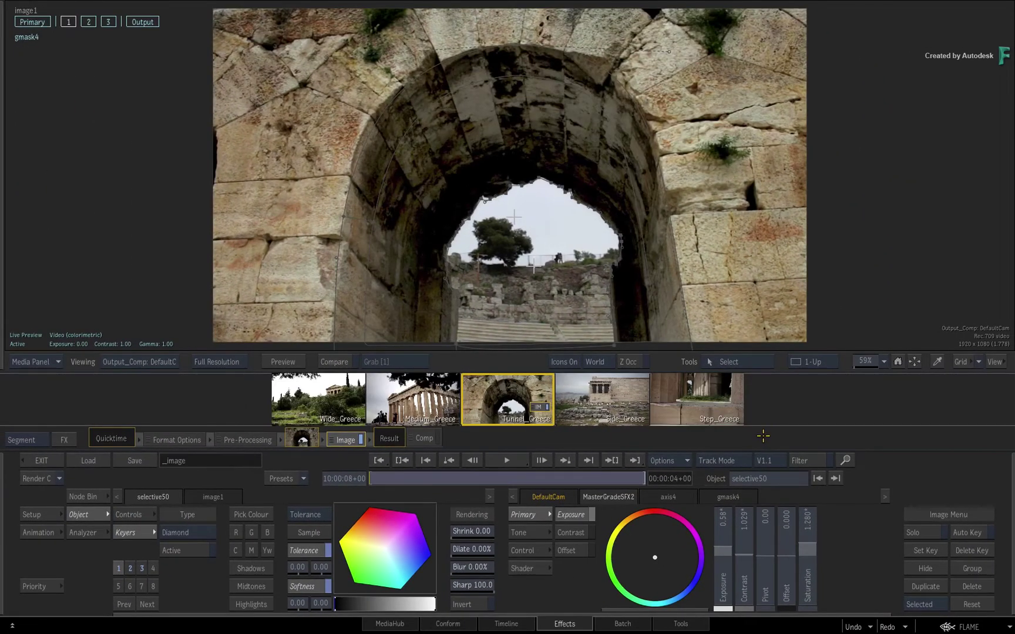
key("Page_Up")
key("Page_Down")
key("Page_Up")
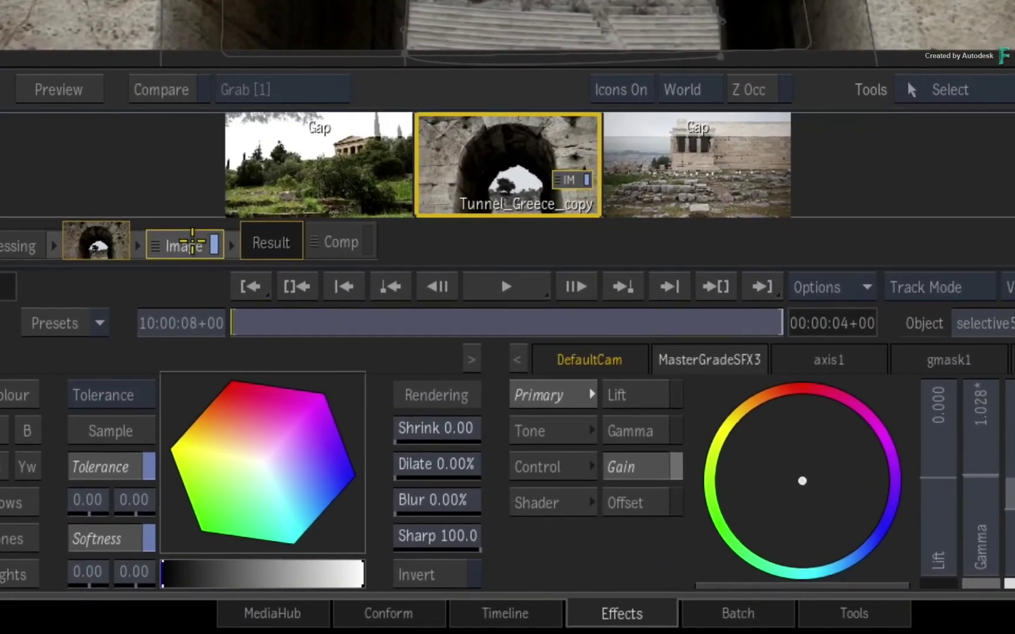
Duplicate the graded clip as the connected Tunnel_Greece_copy_copy on V1.3.
right_click(187, 243)
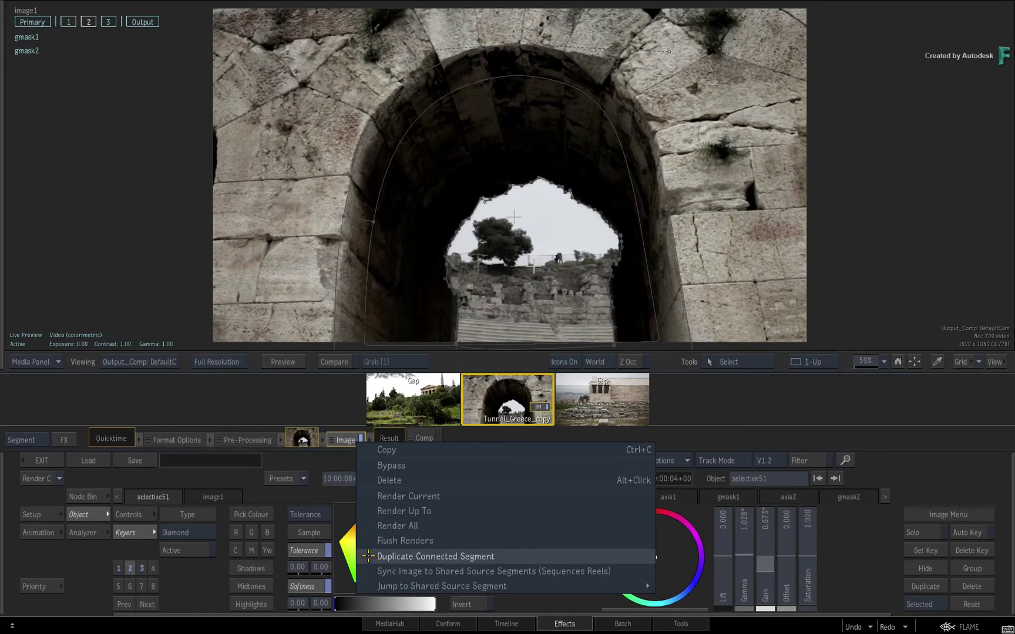
left_click(367, 556)
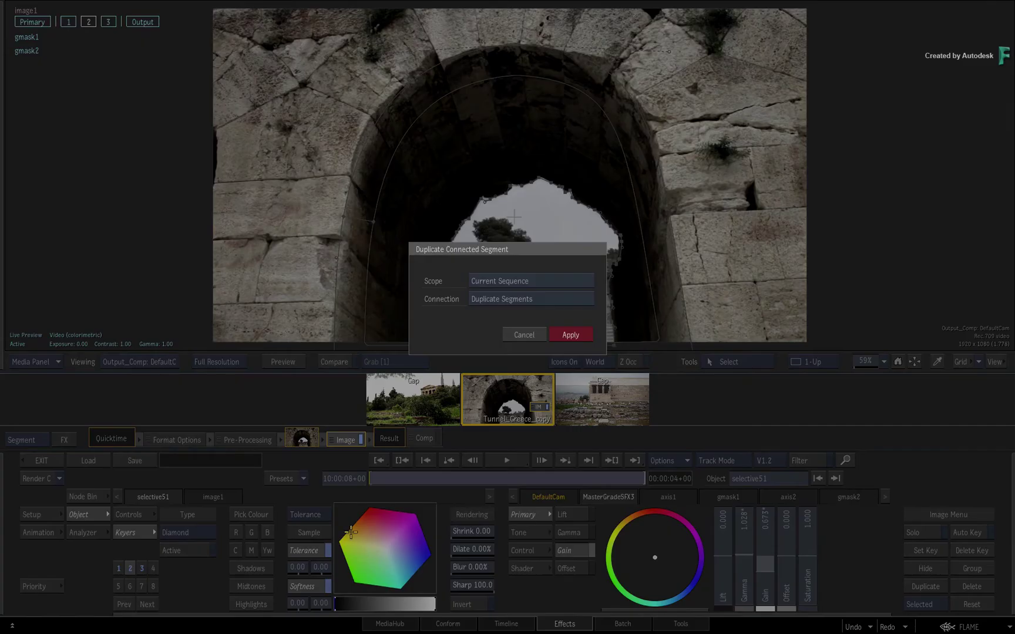
left_click(571, 335)
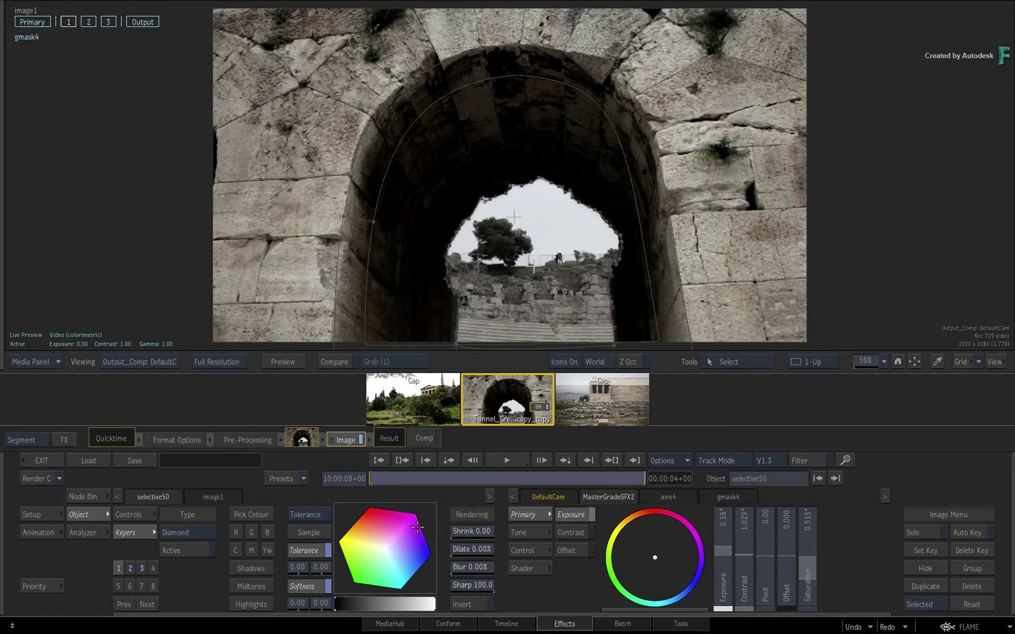
Lower exposure, drop layer 2's gamma to 0.815, and raise layer 3's saturation to 1.410.
left_click_drag(719, 561, 530, 554)
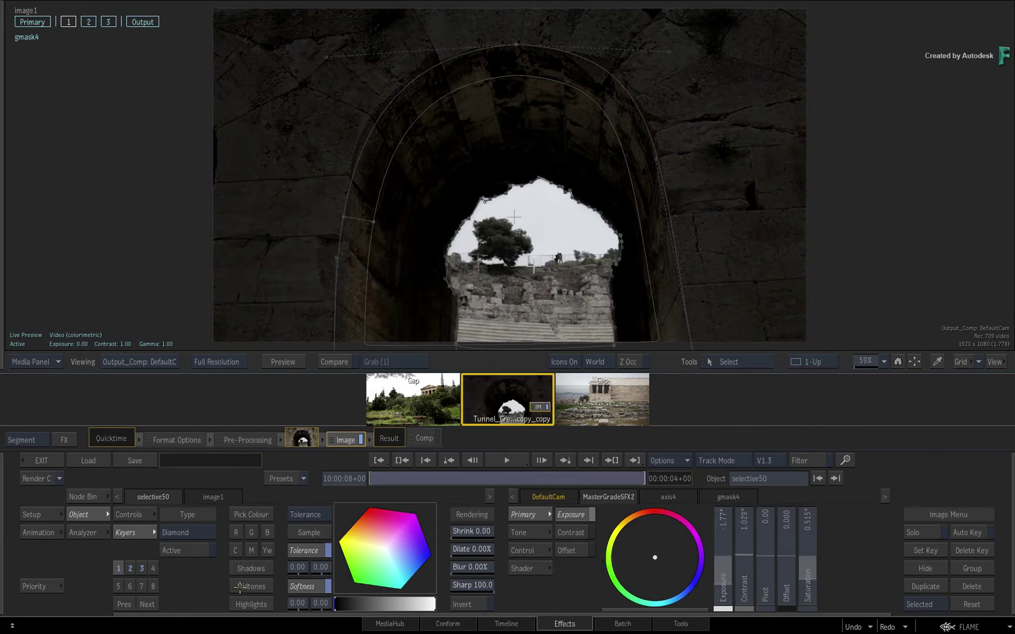
left_click(129, 568)
left_click_drag(745, 565, 712, 559)
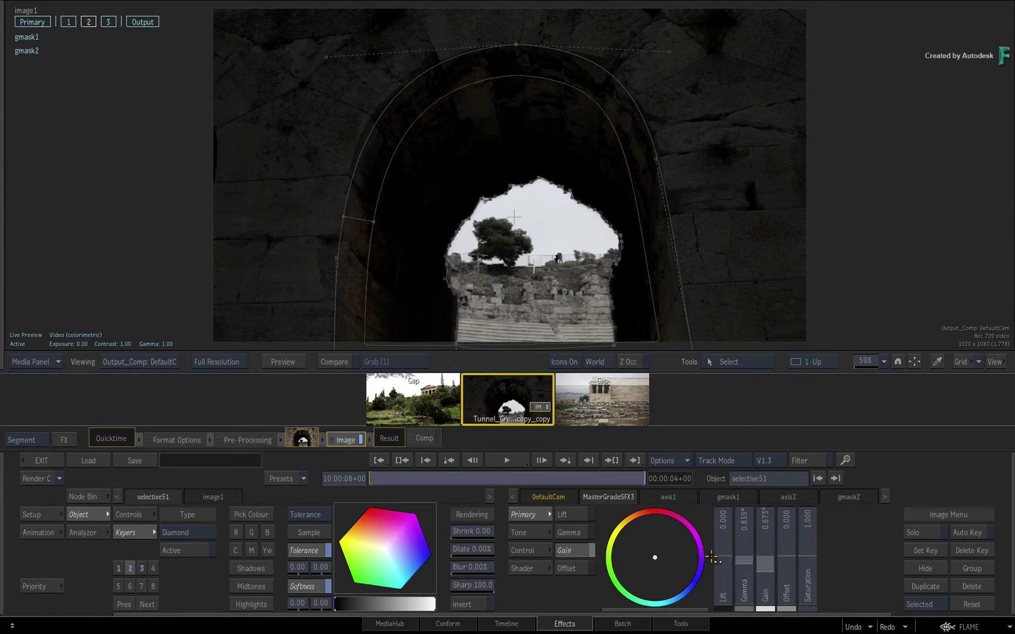
left_click(141, 568)
left_click_drag(807, 567, 882, 557)
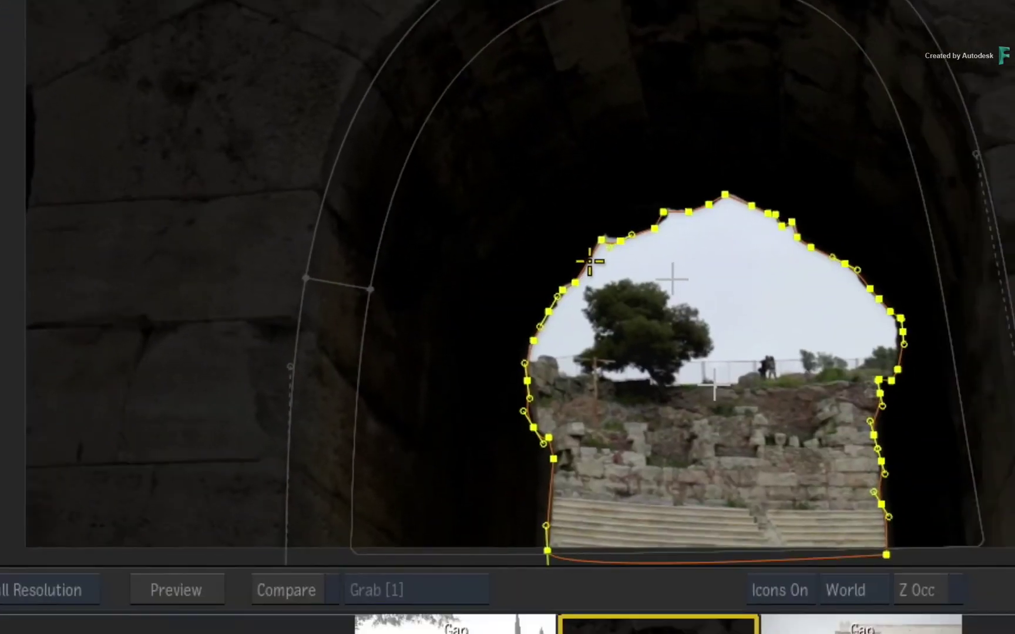
Add a point to the gmask3 arch shape and pull out a soft falloff around it.
right_click(589, 261)
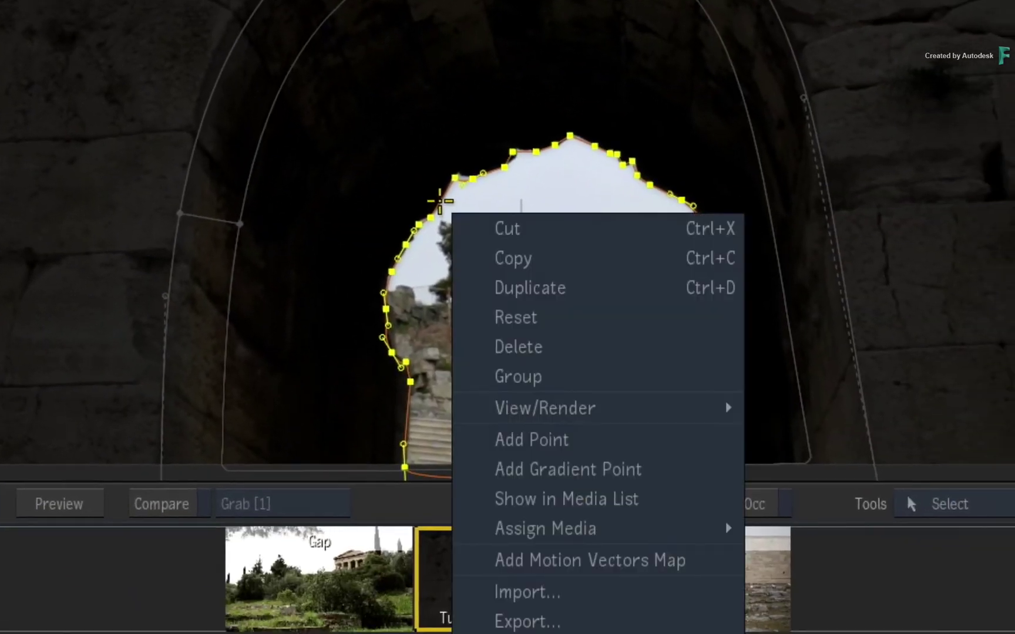
left_click(519, 440)
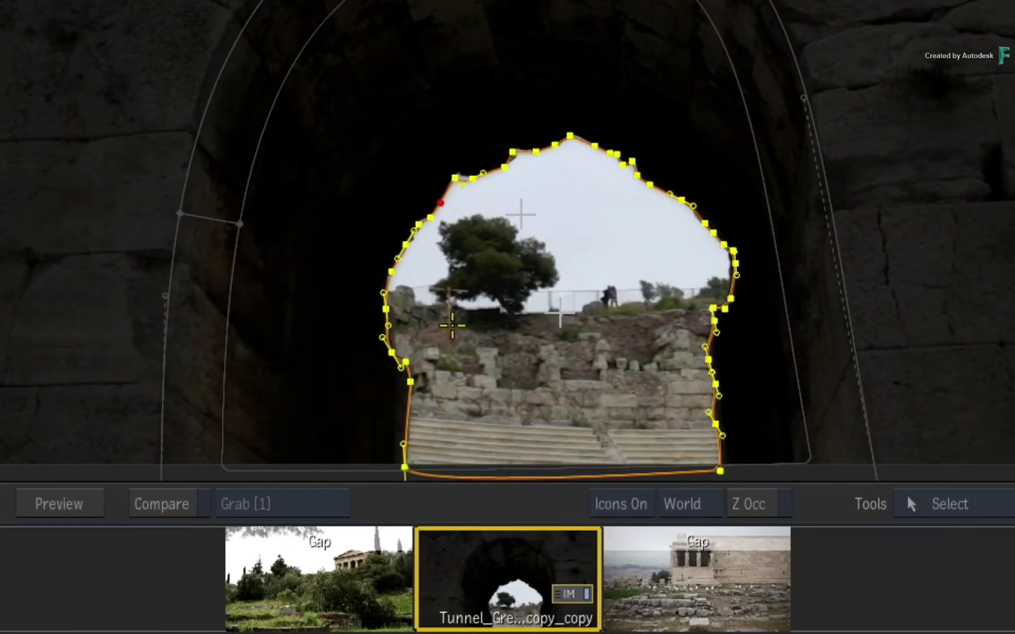
left_click_drag(442, 200, 376, 156)
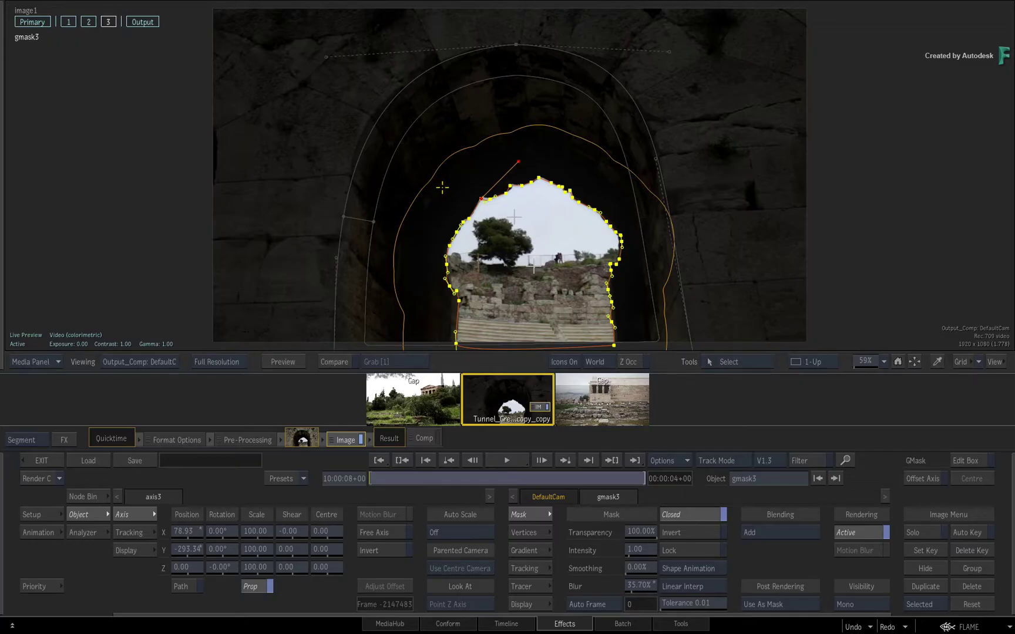
Darken the stonework outside the mask in MasterGradeSFX: Gamma 1.237, Gain 1.061, Offset -0.056.
left_click(107, 22)
left_click_drag(723, 550, 799, 555)
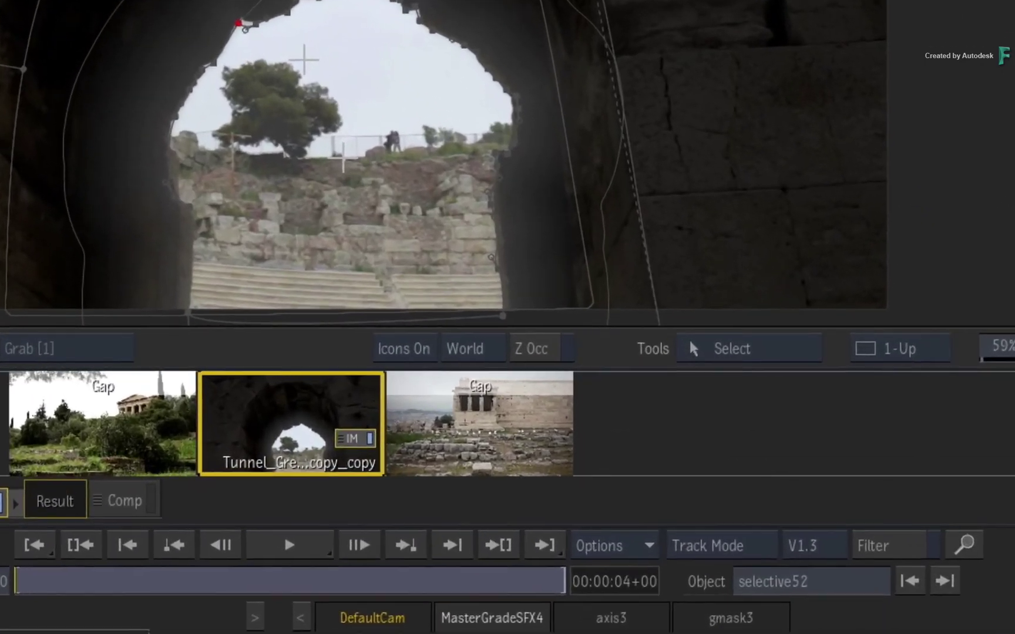
left_click(808, 546)
left_click(816, 546)
left_click(808, 547)
left_click(808, 546)
scroll(809, 573, "down", 1)
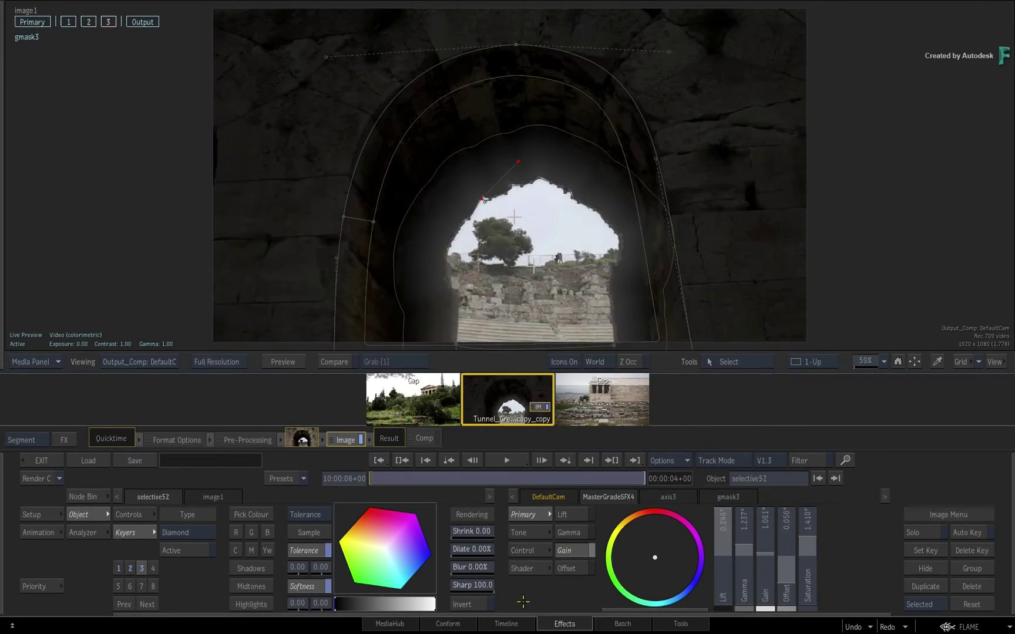
Return to the Greece timeline and select each Tunnel_Greece clip on V1.1–V1.3.
left_click(523, 623)
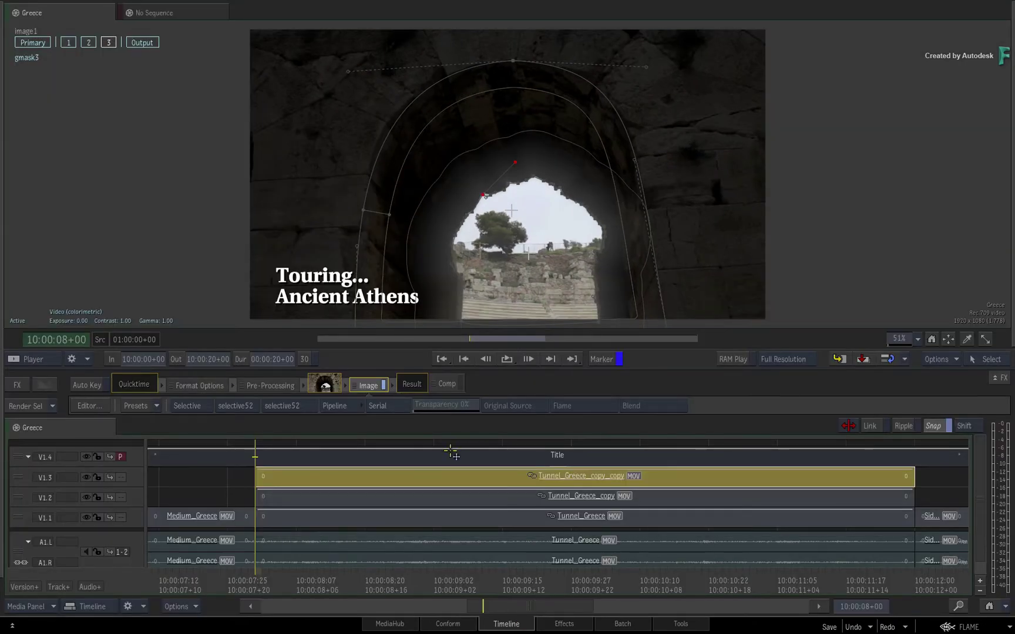
left_click(447, 497)
left_click(445, 517)
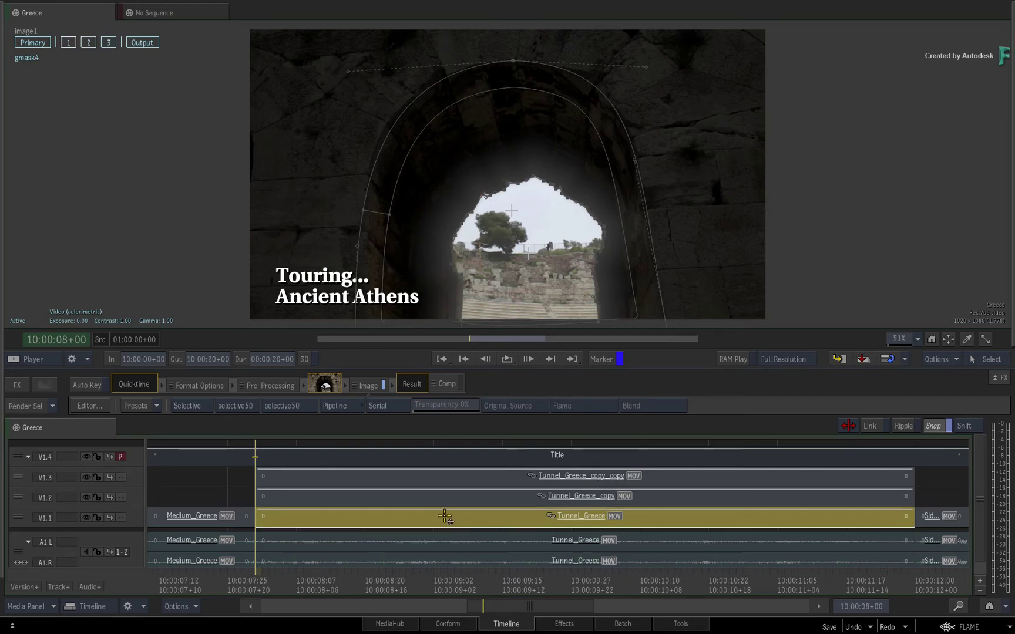
left_click(446, 499)
left_click(447, 478)
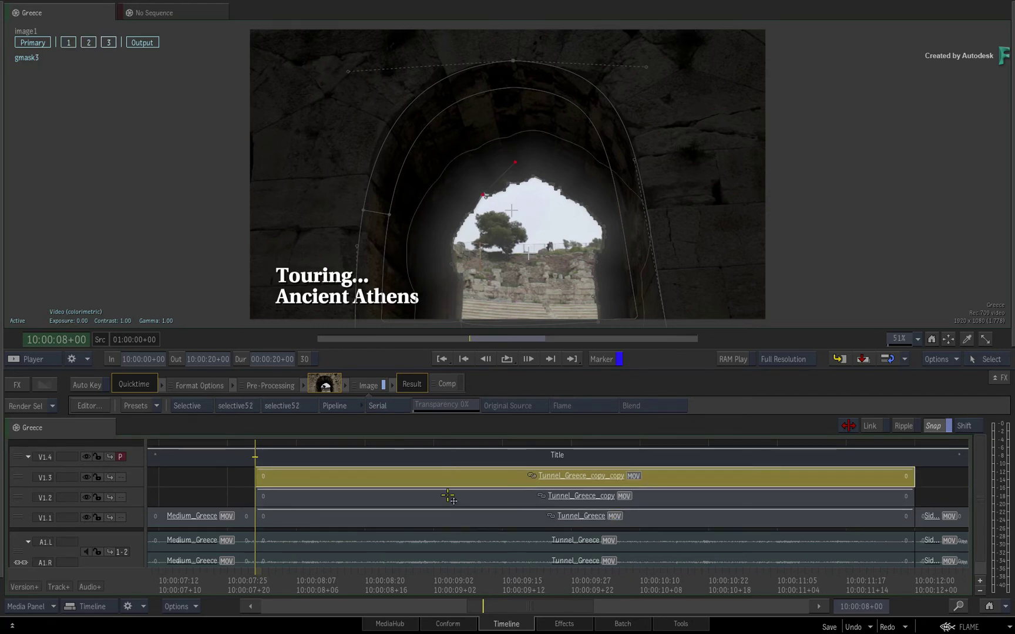
Step the focus between V1.1 and the graded copies, ending on the V1.4 title clip.
key("Page_Down")
key("Page_Down")
key("Page_Down")
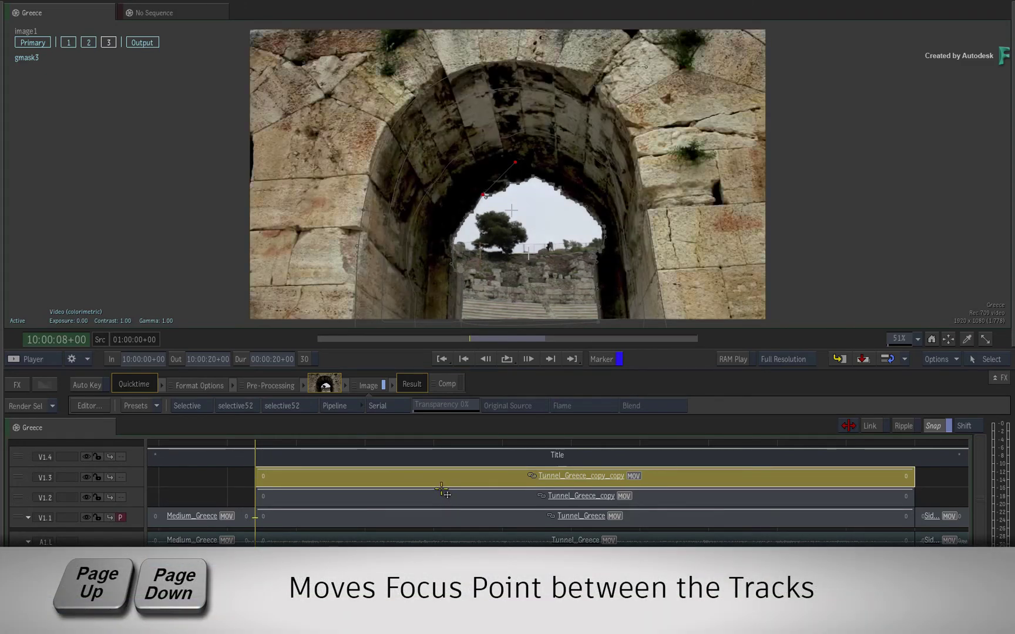
key("Page_Up")
key("Page_Up")
key("Page_Down")
key("Page_Down")
key("Page_Up")
key("Page_Up")
key("Page_Up")
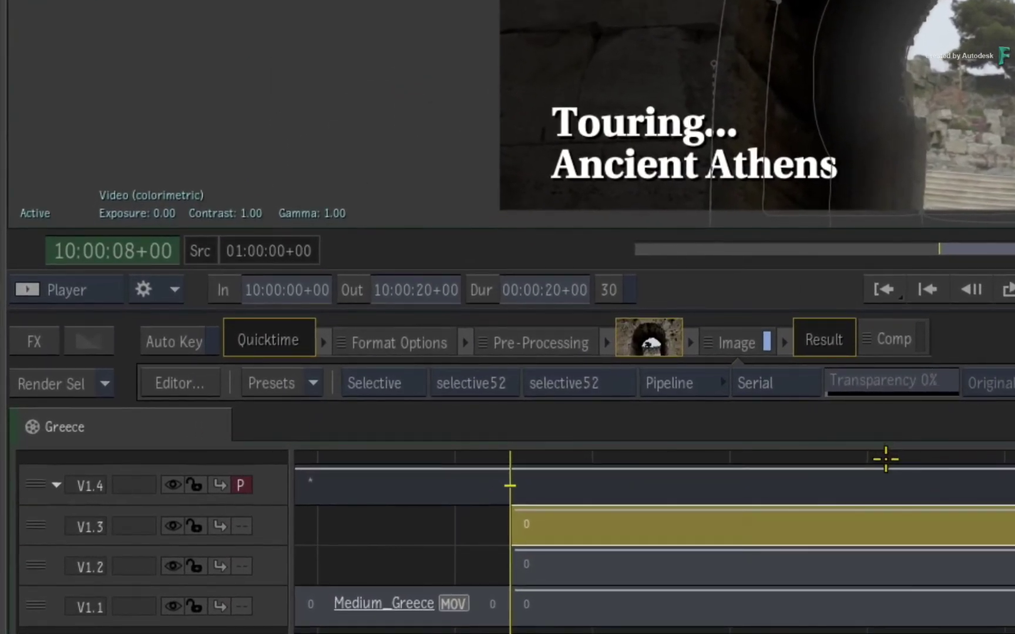
left_click(448, 446)
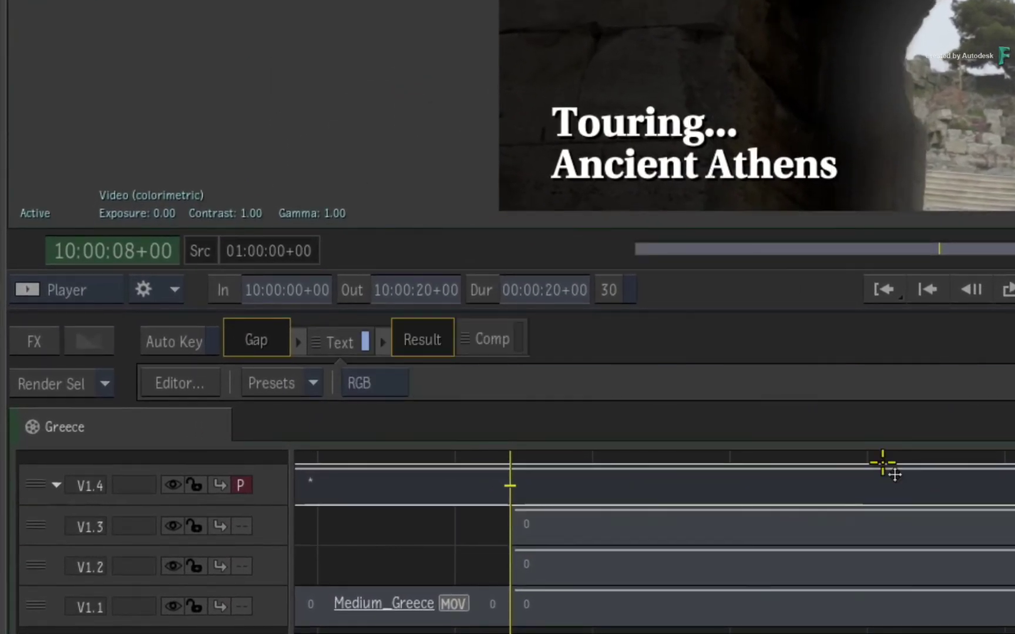
Toggle visibility of tracks V1.3 and V1.2 to compare each layer's contribution.
left_click(174, 527)
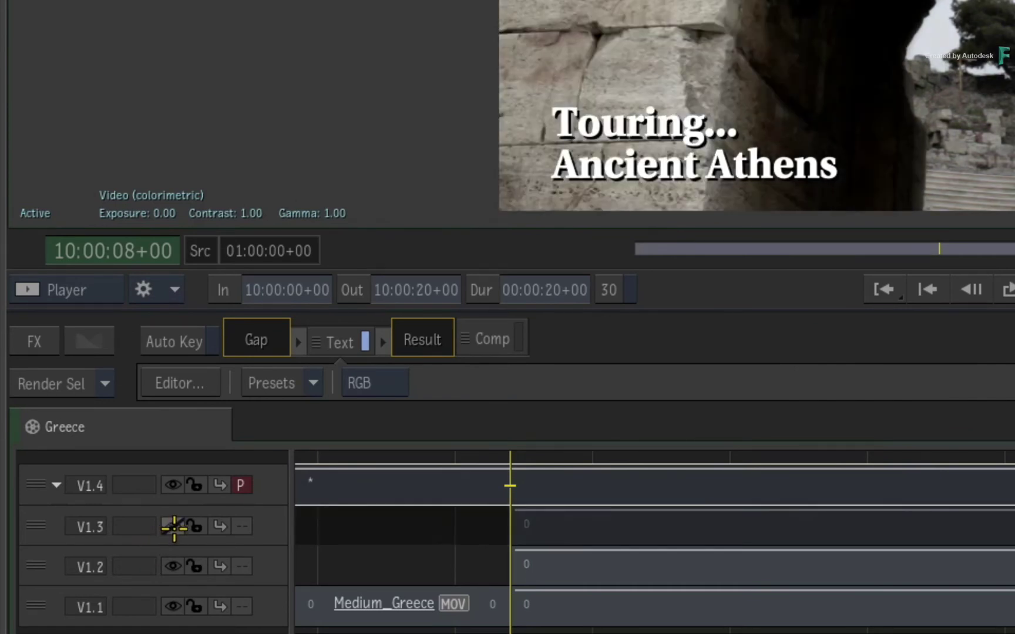
left_click(174, 528)
left_click(173, 565)
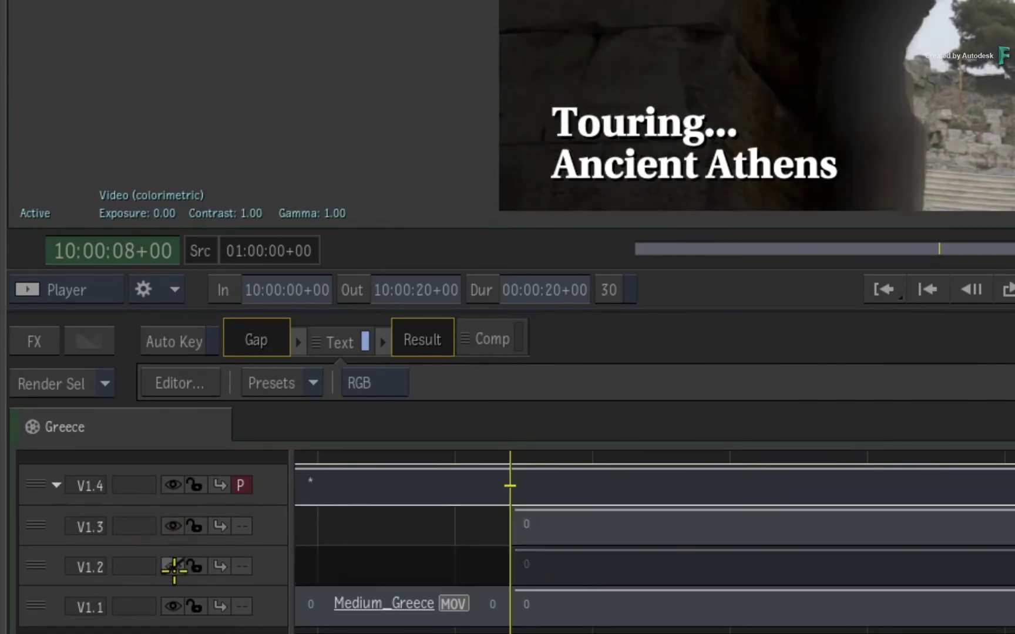
left_click(174, 526)
left_click(174, 566)
left_click(173, 565)
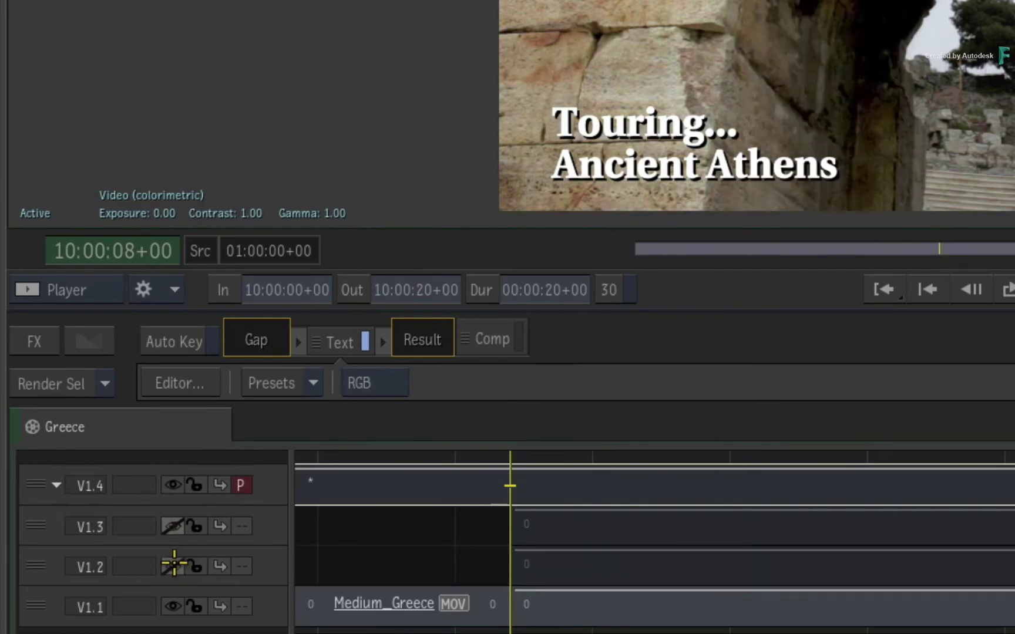
left_click(174, 566)
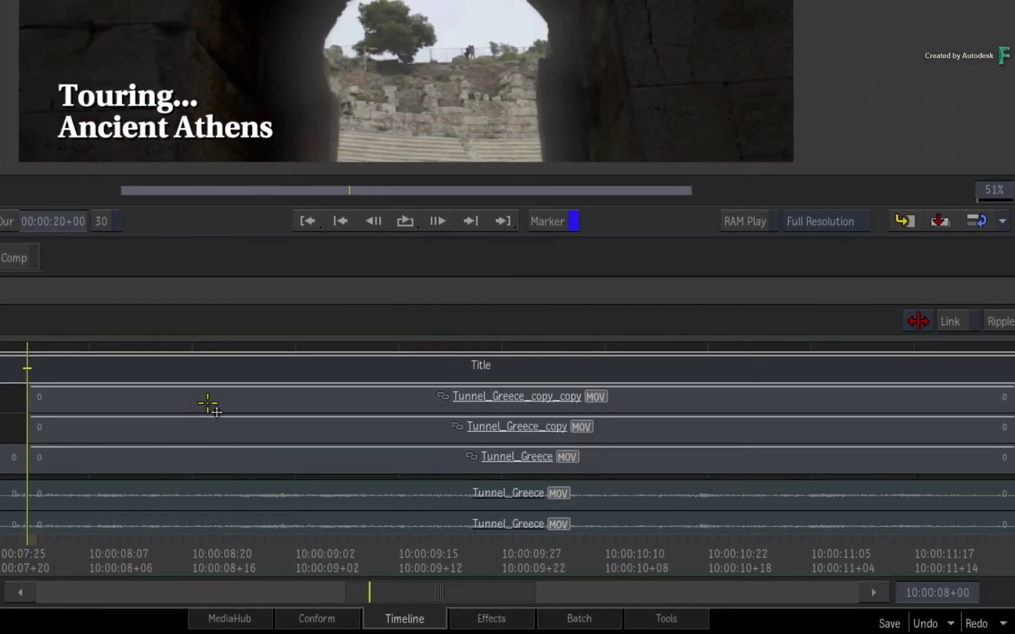
left_click(261, 413)
right_click(215, 402)
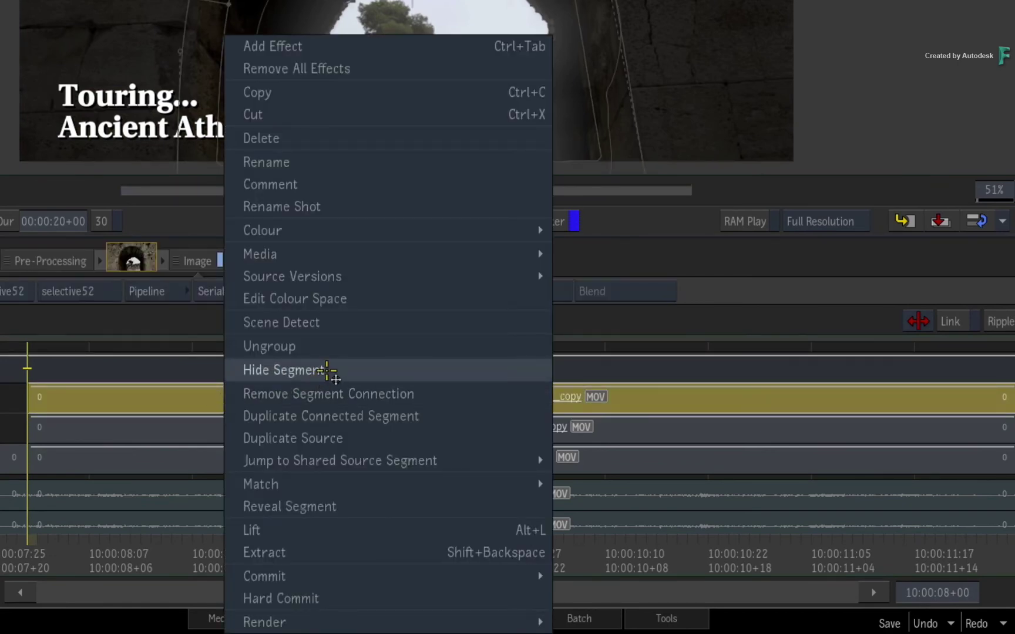
left_click(338, 370)
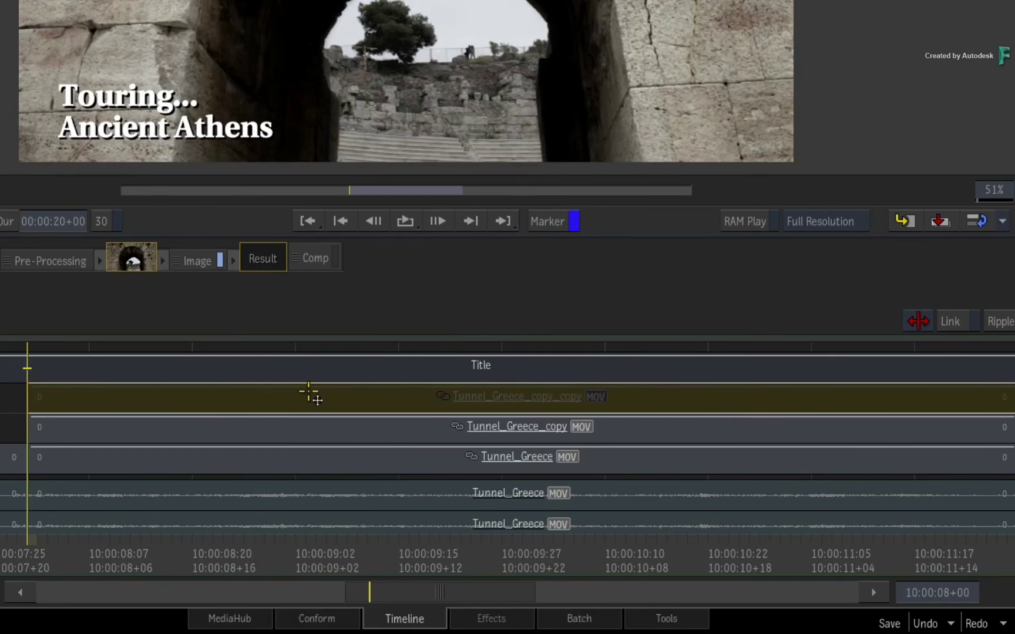
left_click(278, 433)
right_click(276, 431)
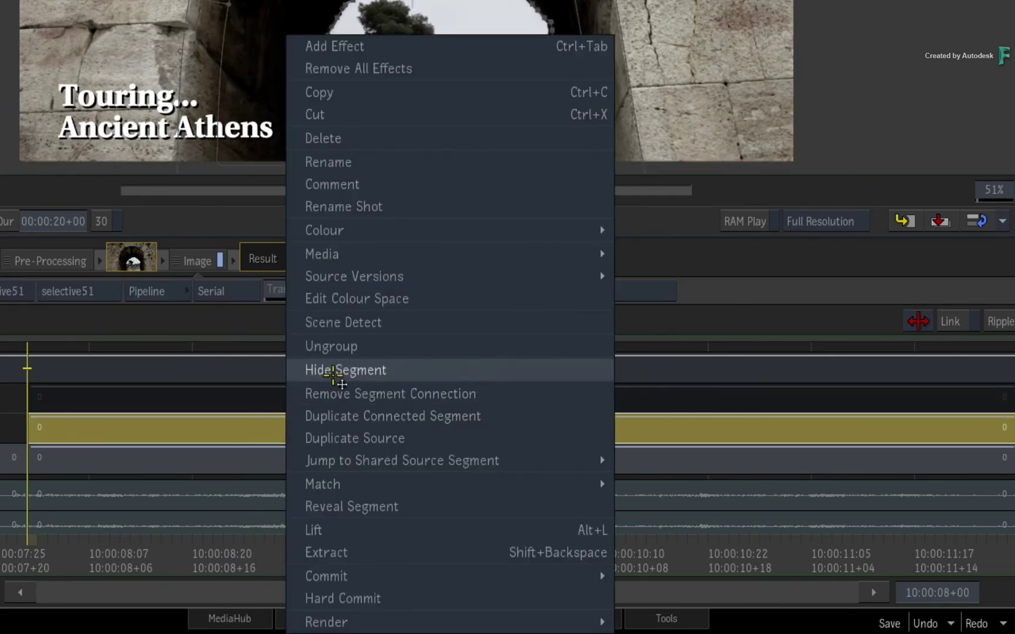
left_click(320, 369)
right_click(284, 432)
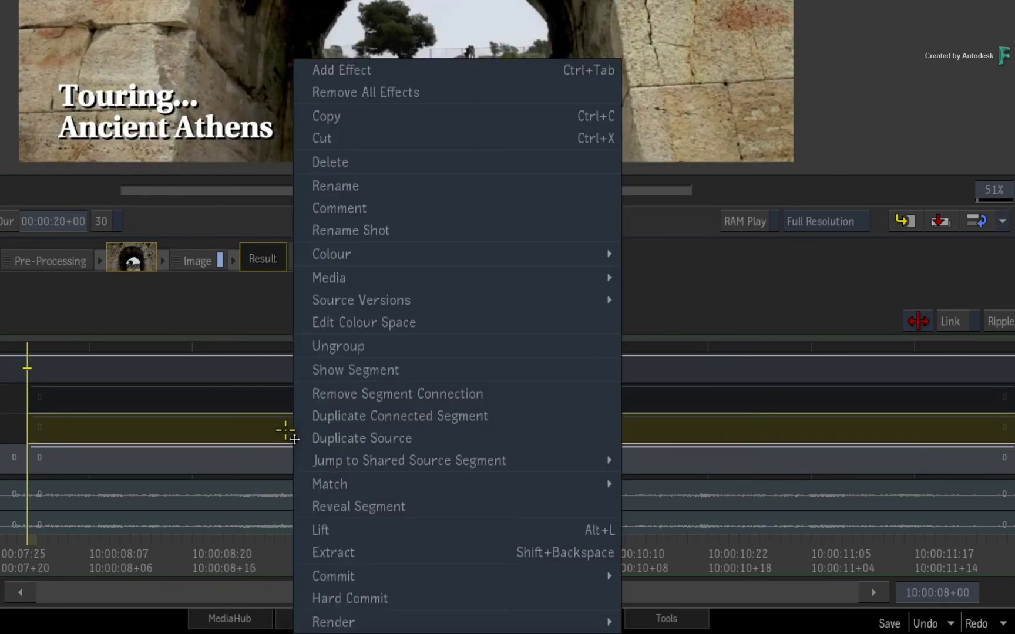
left_click(330, 370)
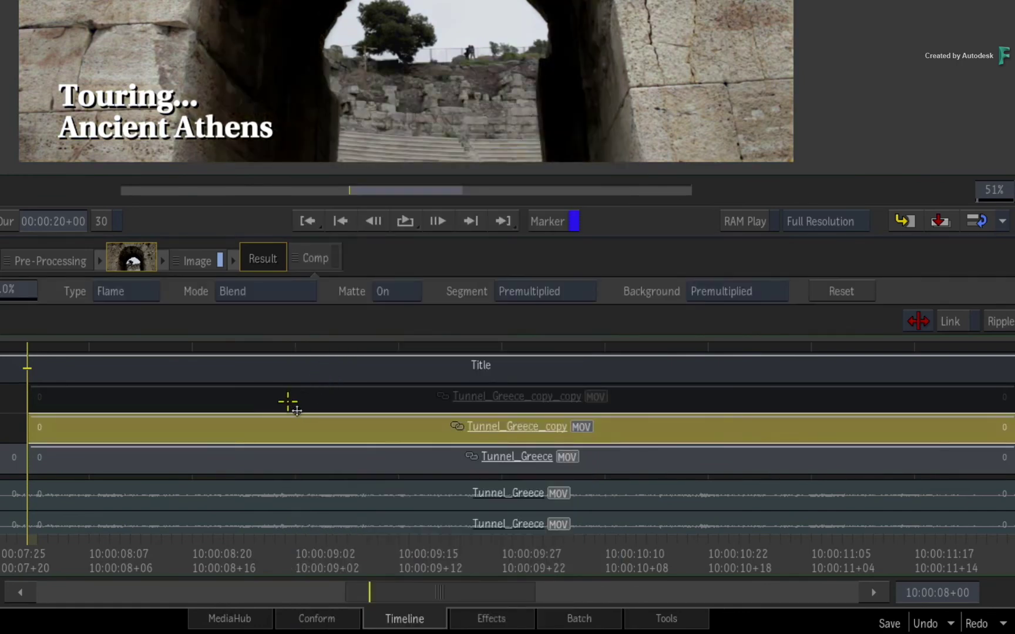
right_click(287, 402)
left_click(316, 369)
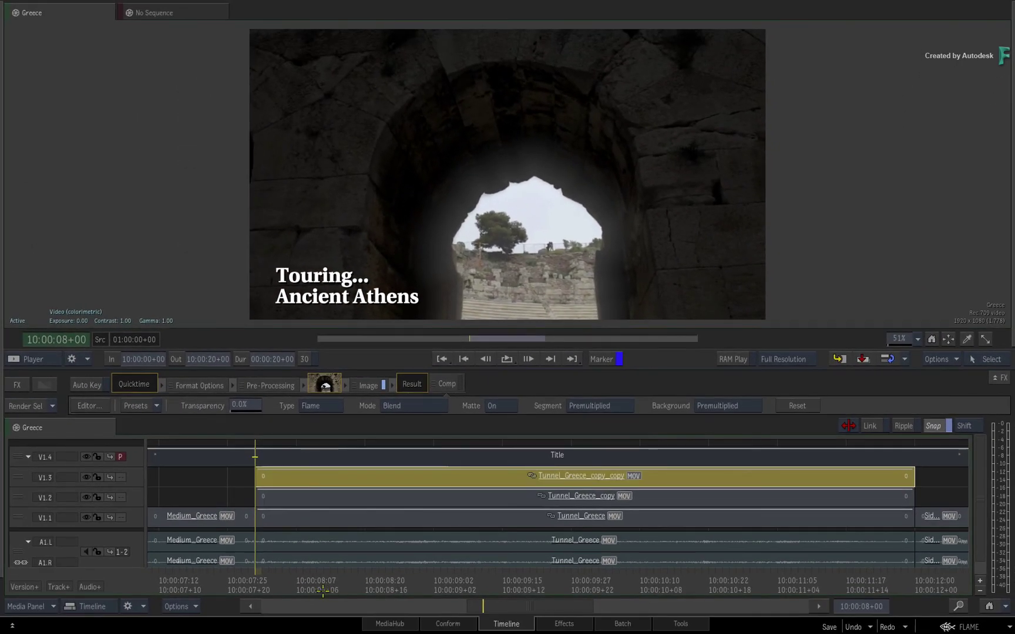
left_click(124, 555)
left_click_drag(335, 580, 297, 581)
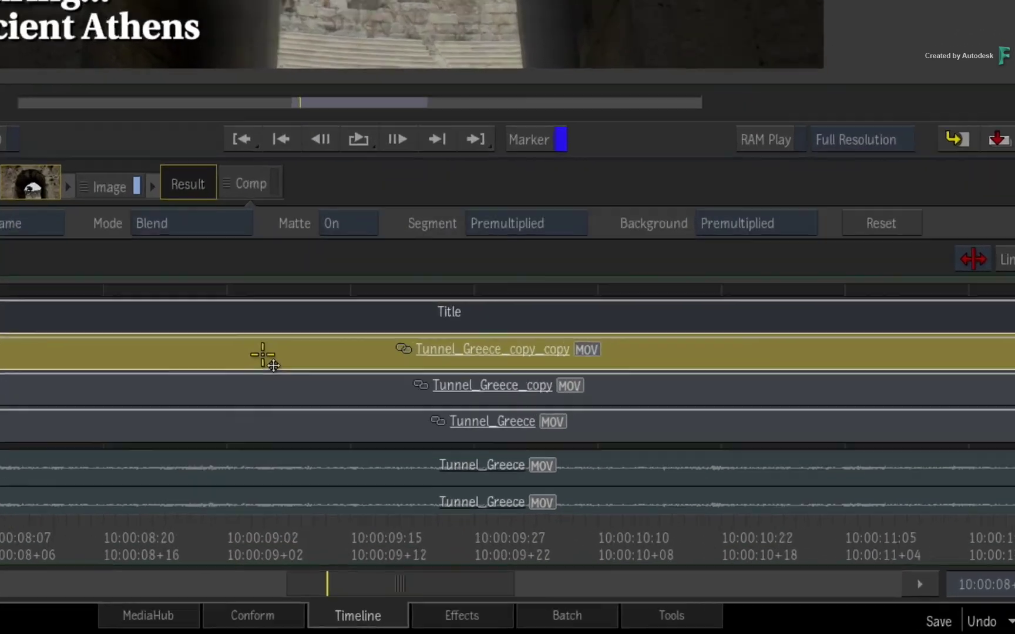
Jump from the V1.3 segment to the shared Greece source and return the positioner to 10:00:00+00.
right_click(452, 474)
mouse_move(199, 340)
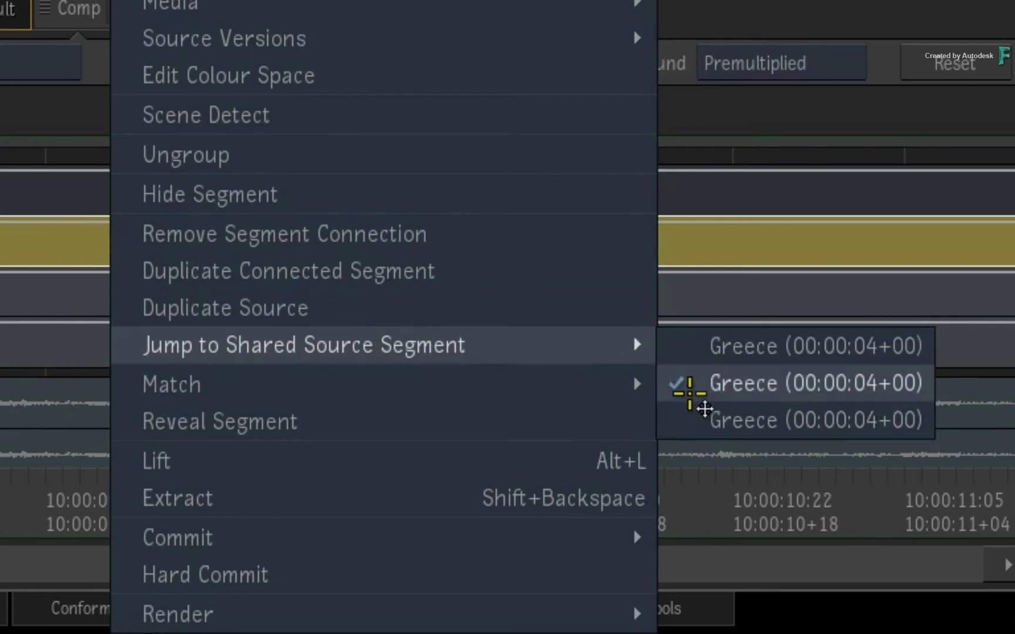
left_click(684, 417)
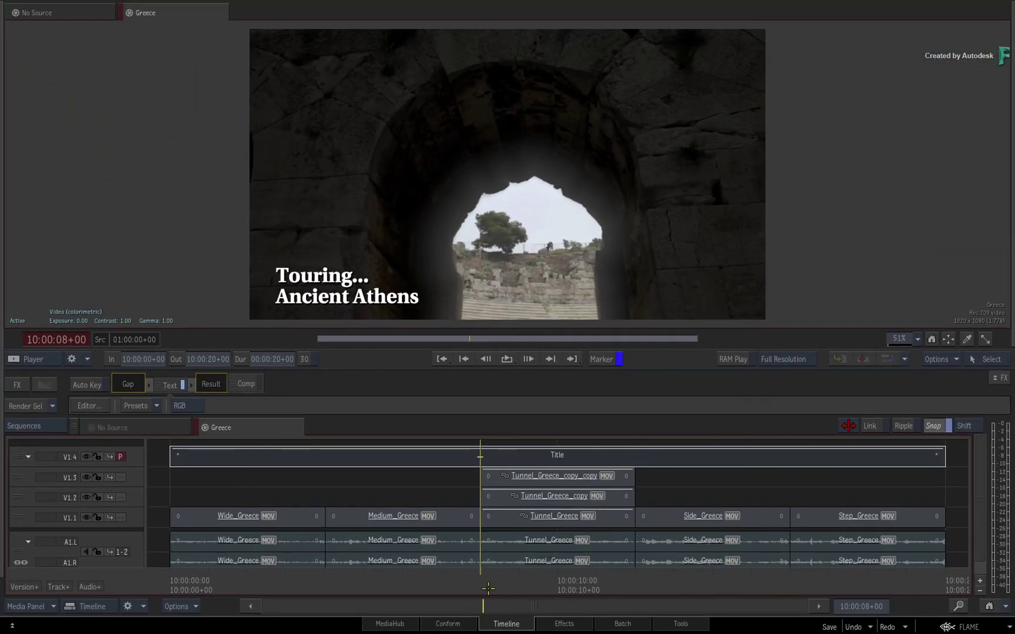
left_click_drag(488, 588, 176, 583)
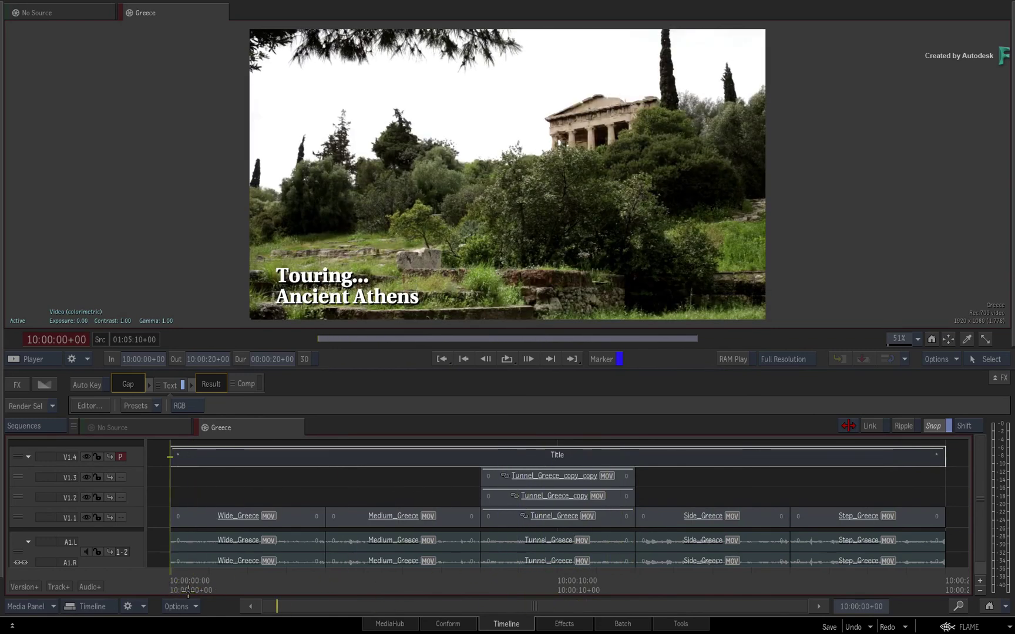